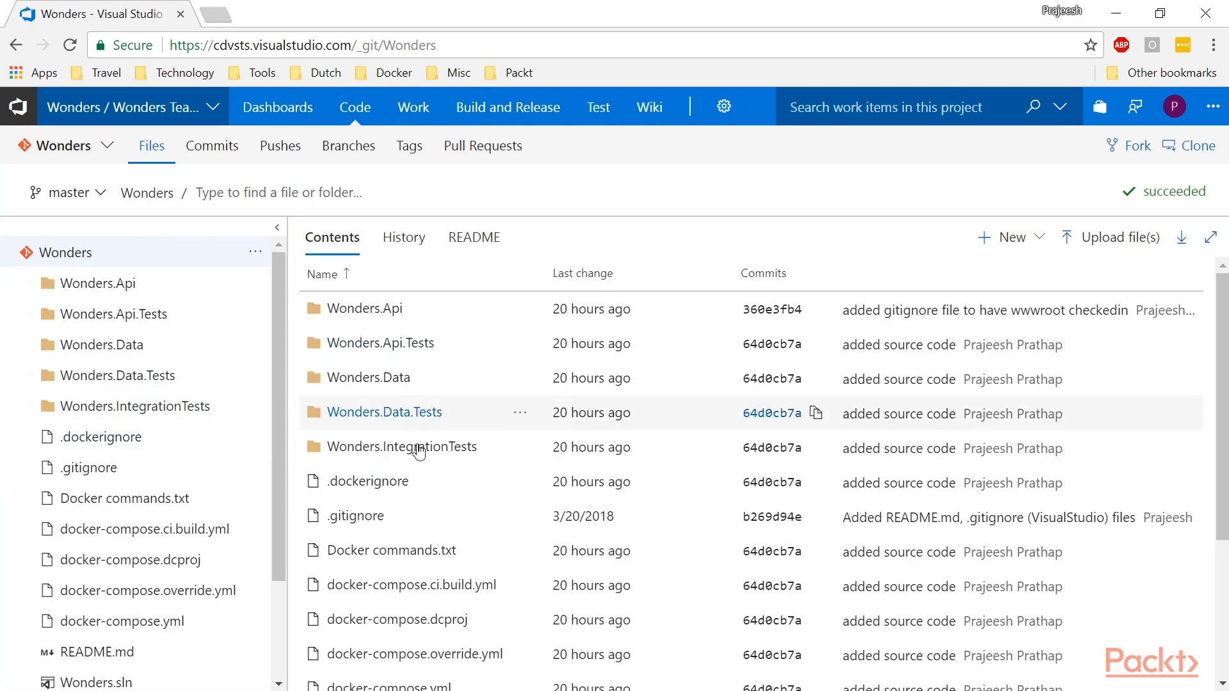
Start a new build definition using the Wonders repository from VSTS Git with master as the default branch.
{"action": "mouse_move", "coordinate": [510, 114]}
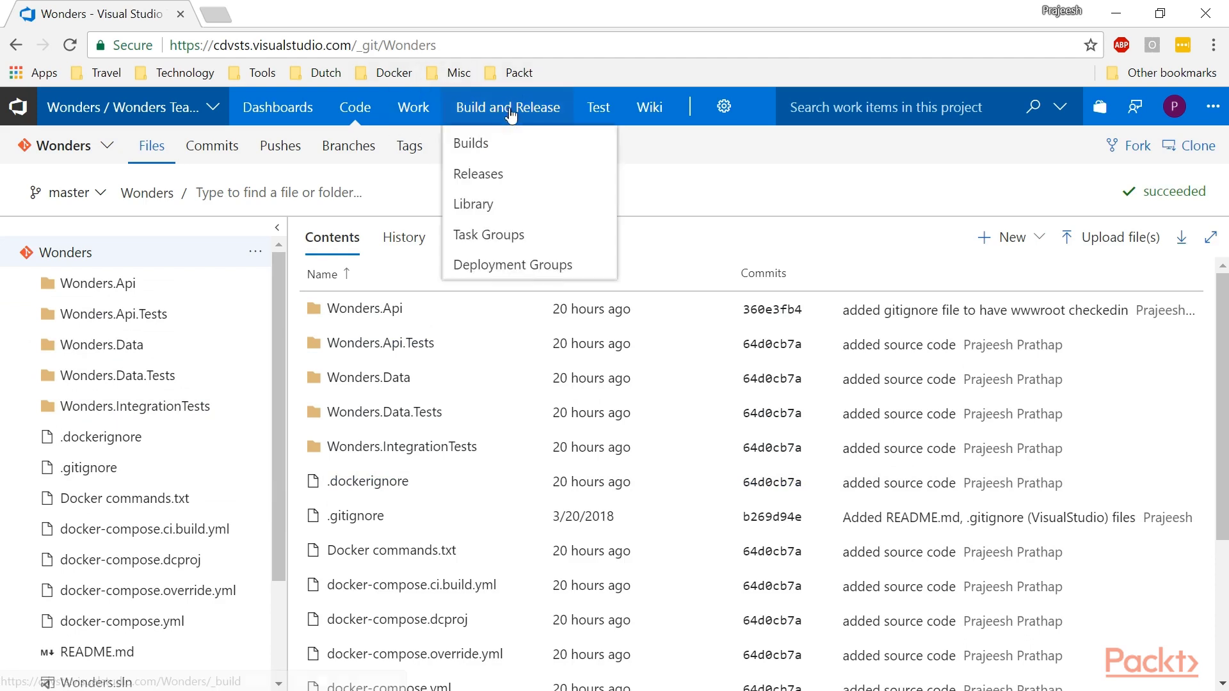
{"action": "left_click", "coordinate": [467, 142]}
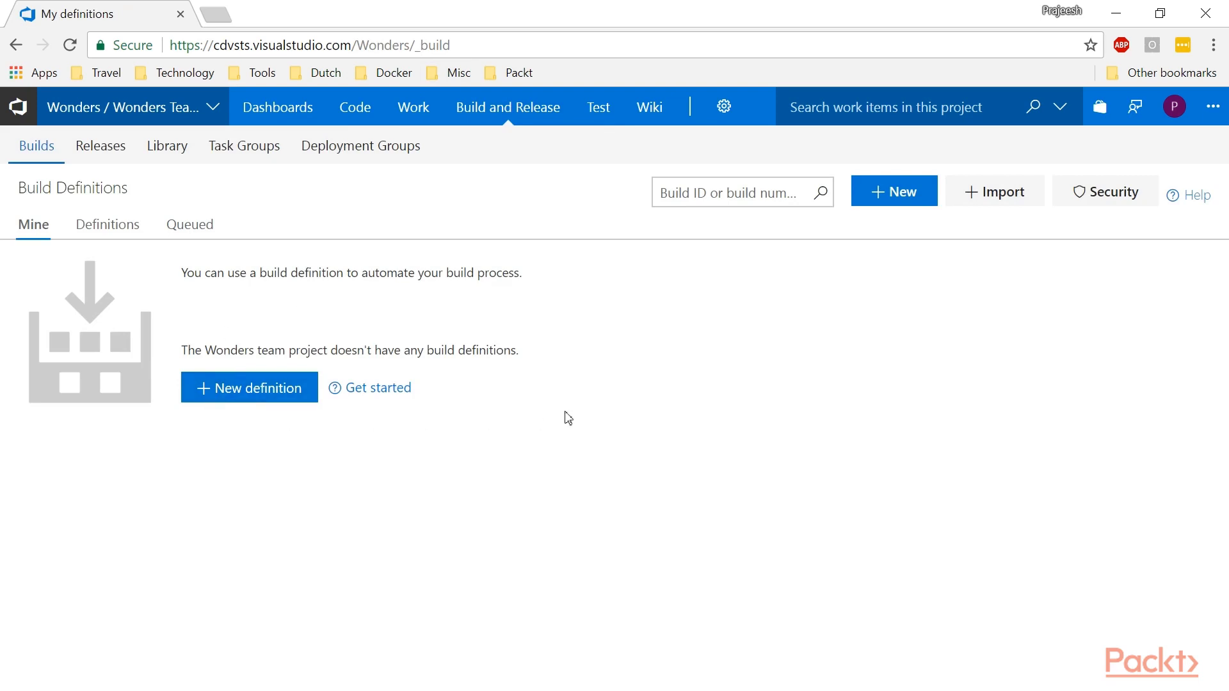
{"action": "left_click", "coordinate": [268, 400]}
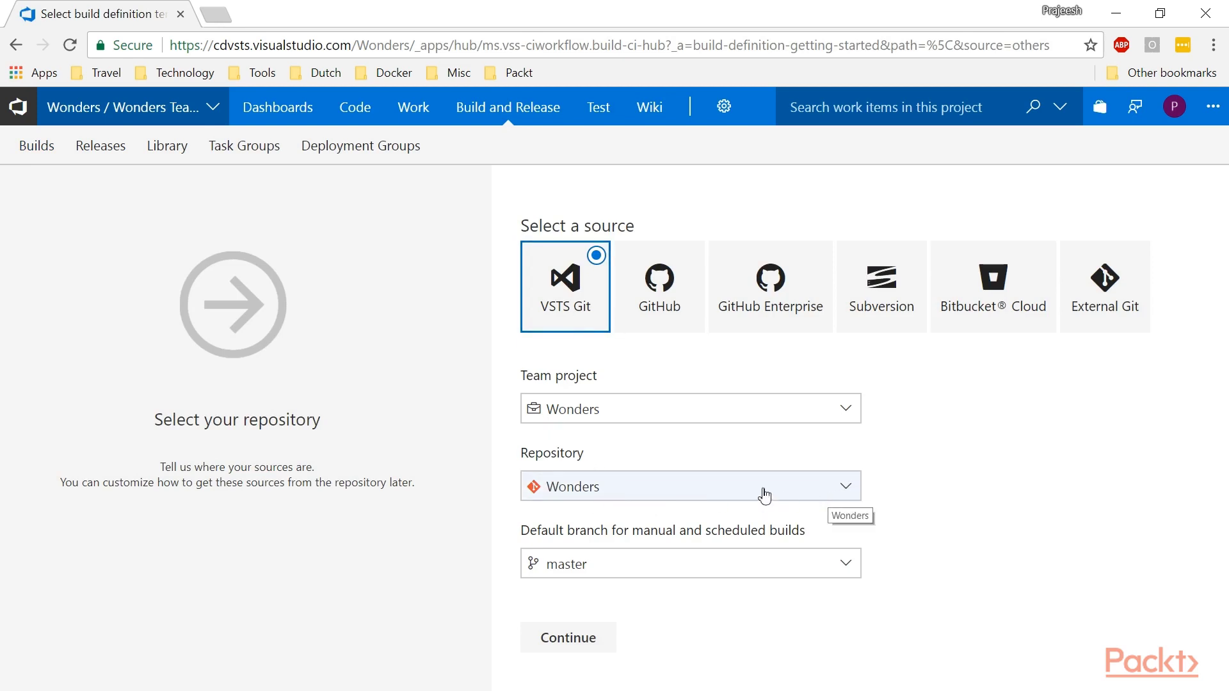
{"action": "left_click", "coordinate": [823, 493]}
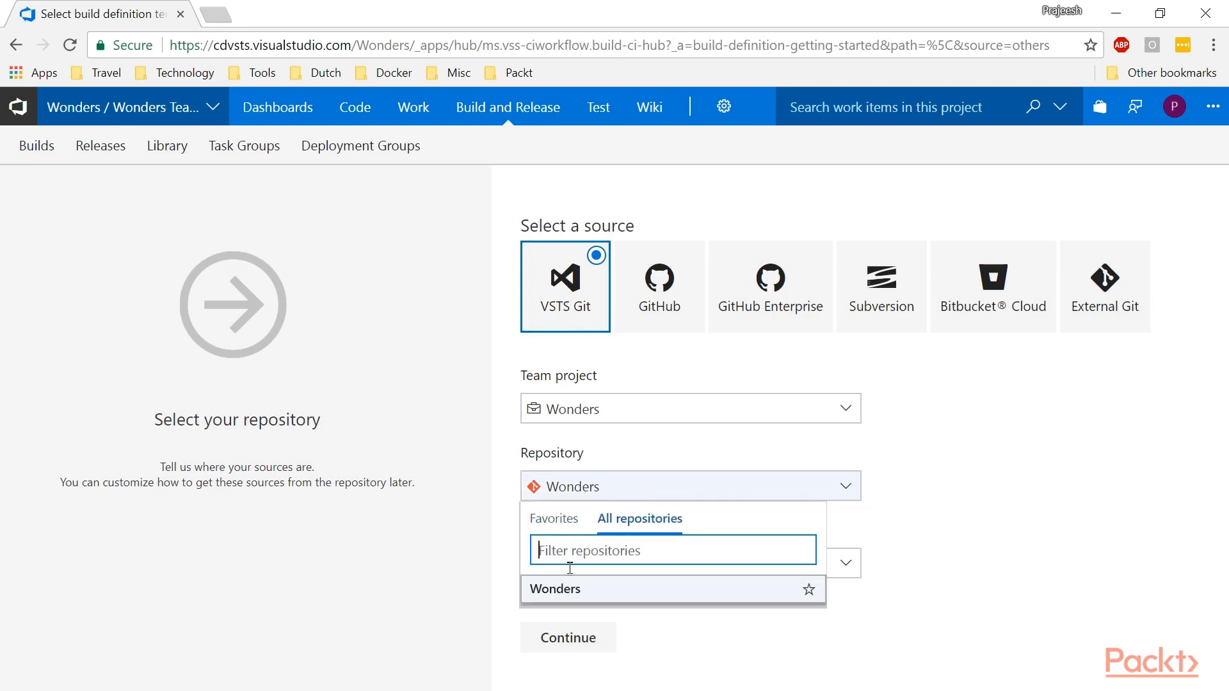
{"action": "left_click", "coordinate": [561, 587]}
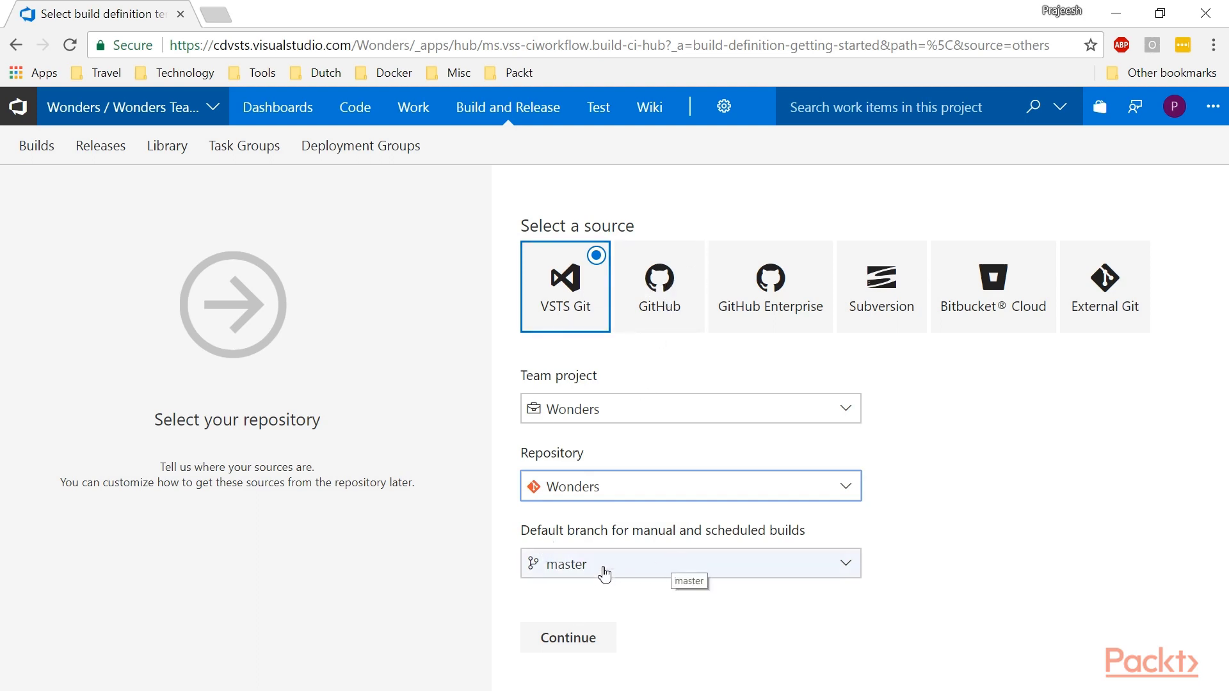
{"action": "left_click", "coordinate": [573, 639]}
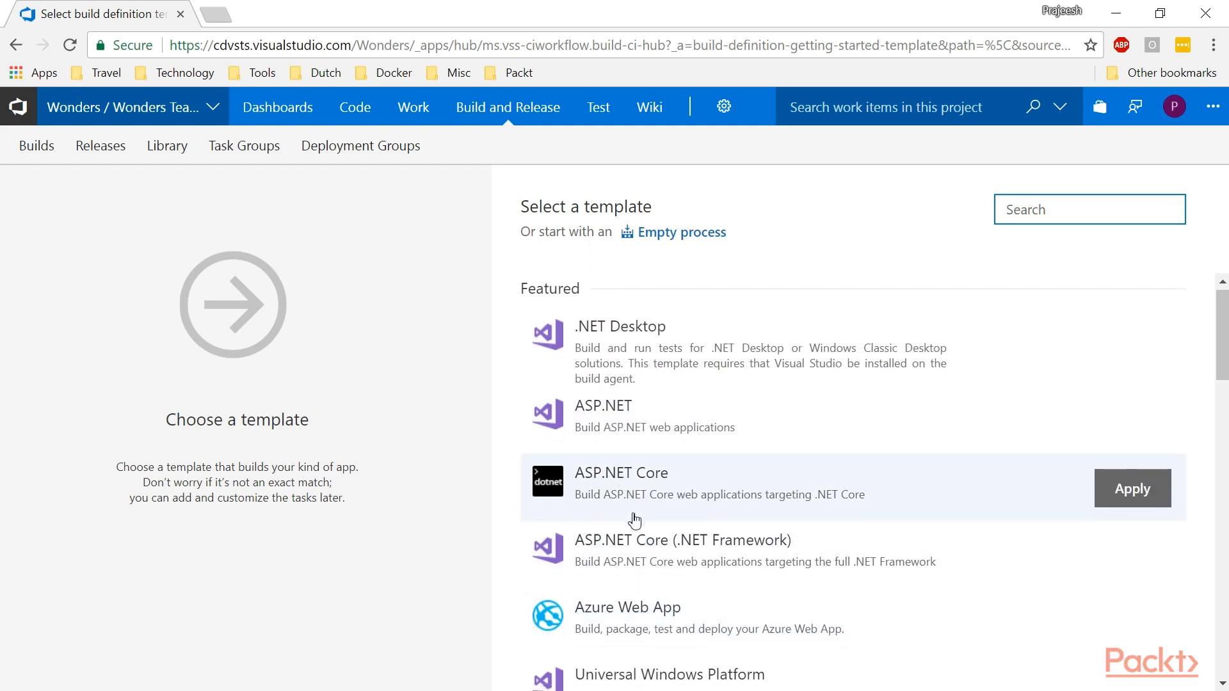
Apply the ASP.NET Core template to the new build definition.
{"action": "scroll", "coordinate": [635, 520], "scroll_direction": "down", "scroll_amount": 1}
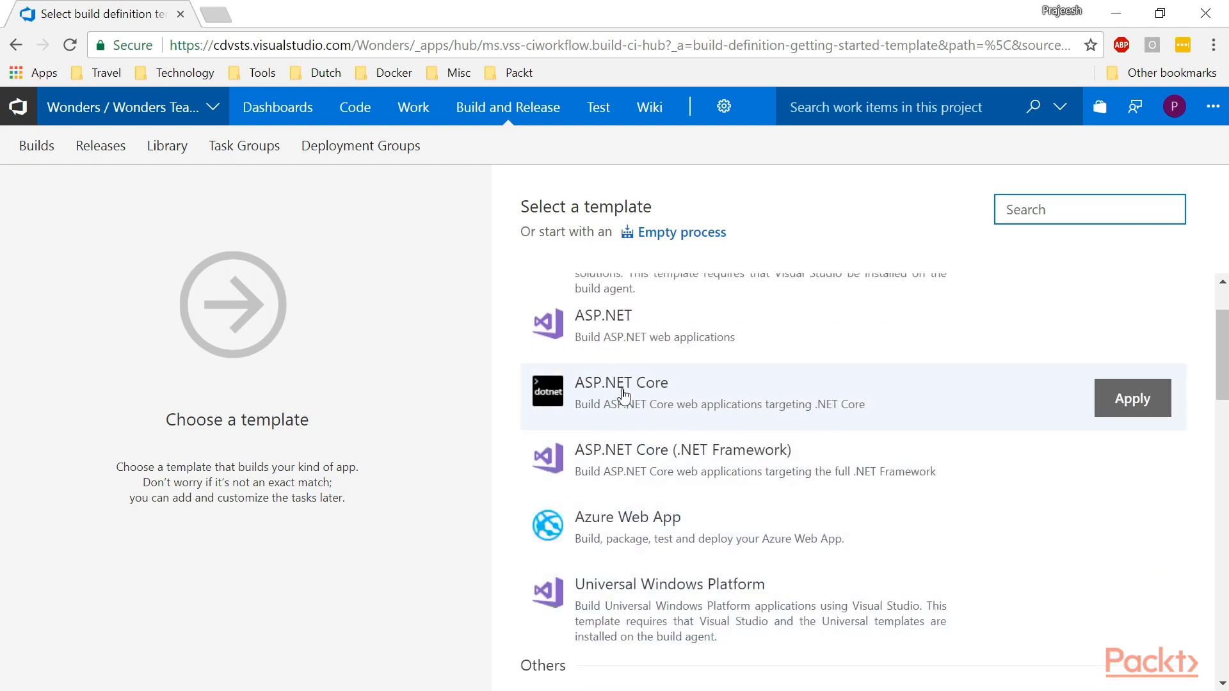
{"action": "scroll", "coordinate": [624, 393], "scroll_direction": "up", "scroll_amount": 1}
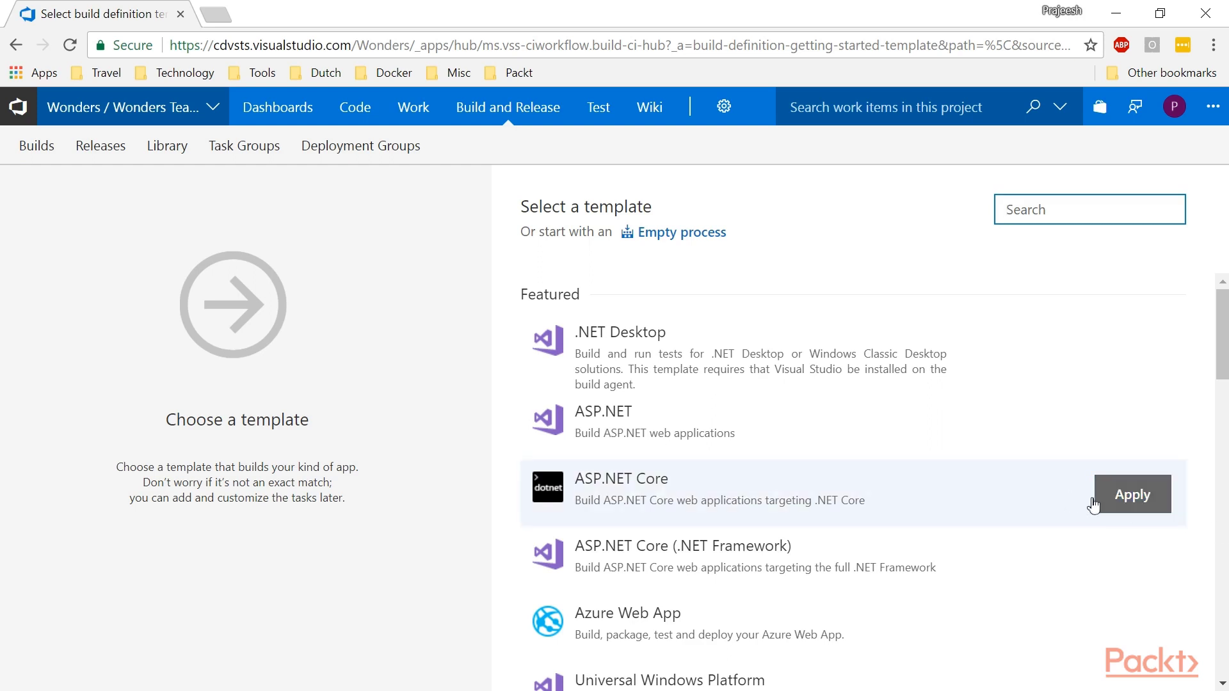
{"action": "left_click", "coordinate": [1120, 506]}
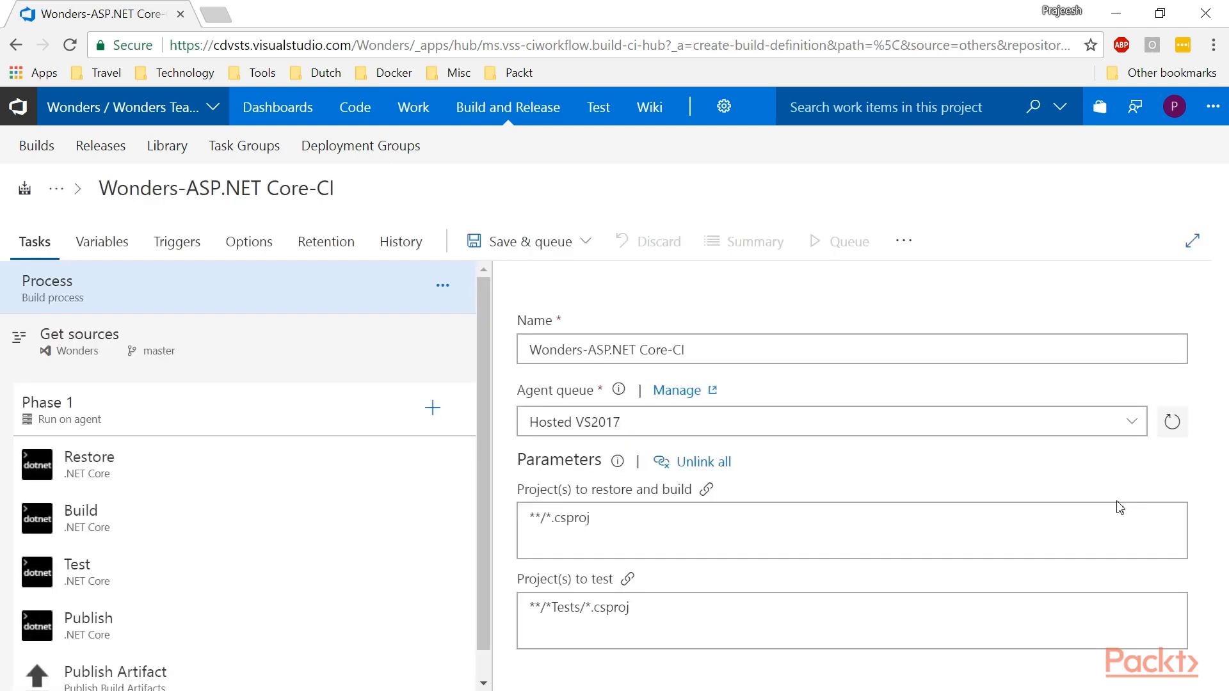
Disable the Test task in Phase 1 of the build process.
{"action": "scroll", "coordinate": [166, 474], "scroll_direction": "down", "scroll_amount": 1}
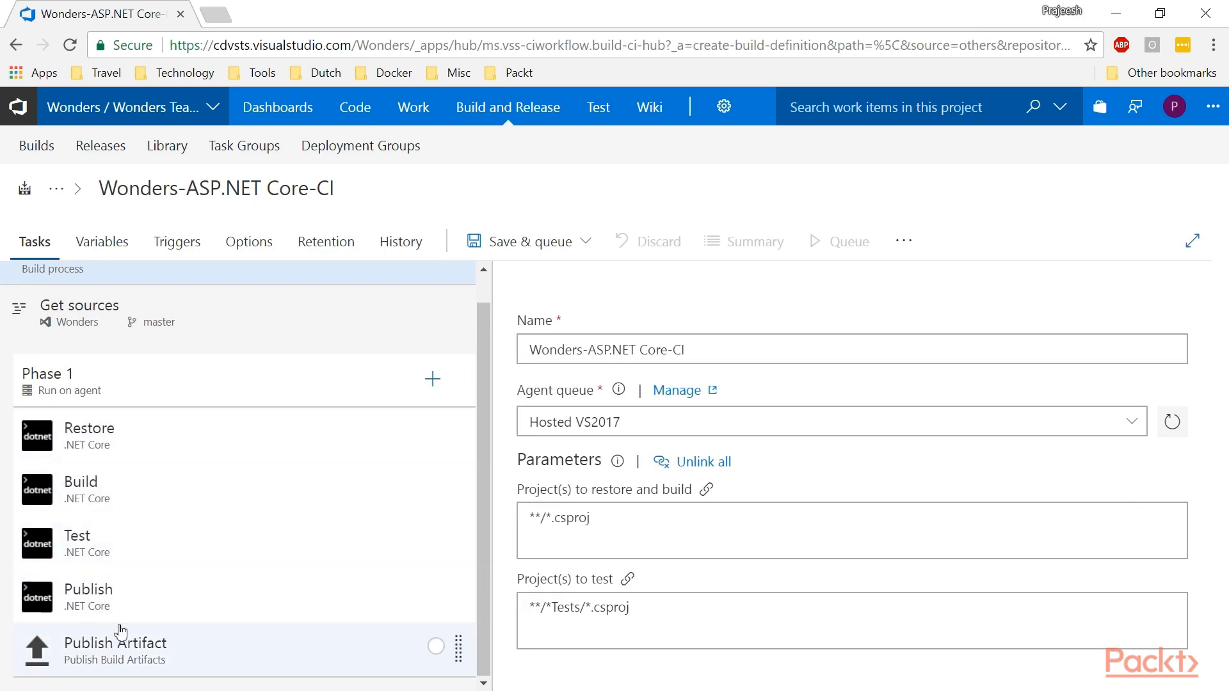
{"action": "scroll", "coordinate": [170, 474], "scroll_direction": "up", "scroll_amount": 1}
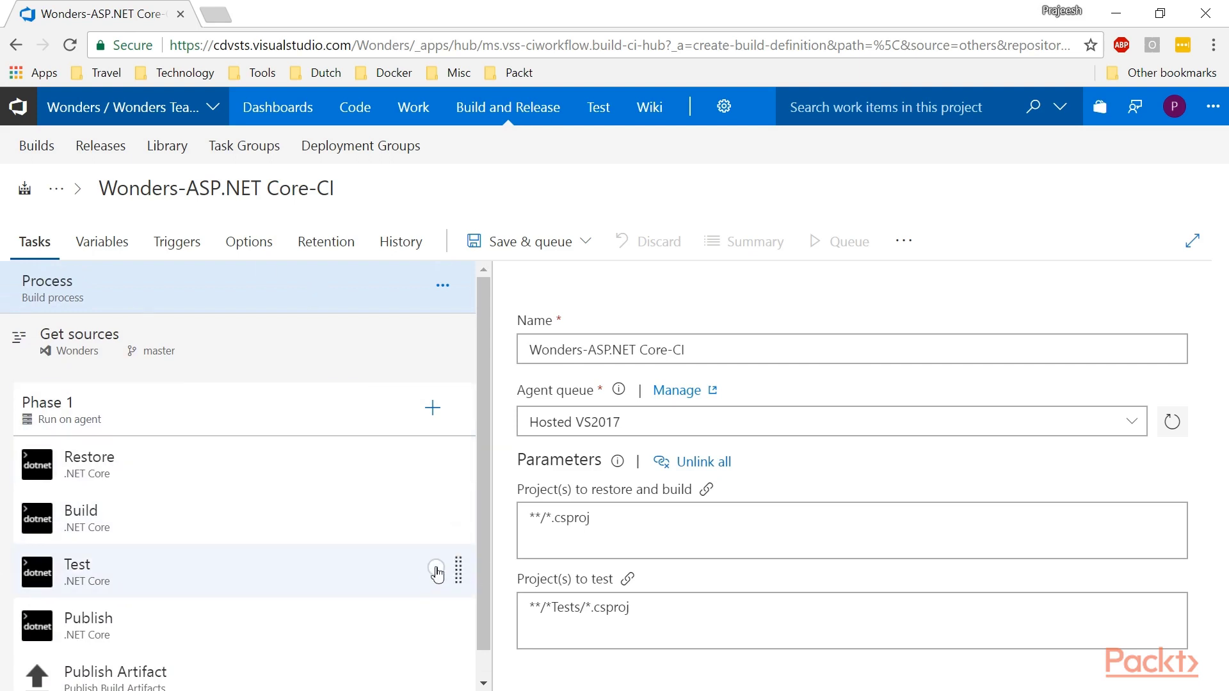
{"action": "left_click", "coordinate": [437, 569]}
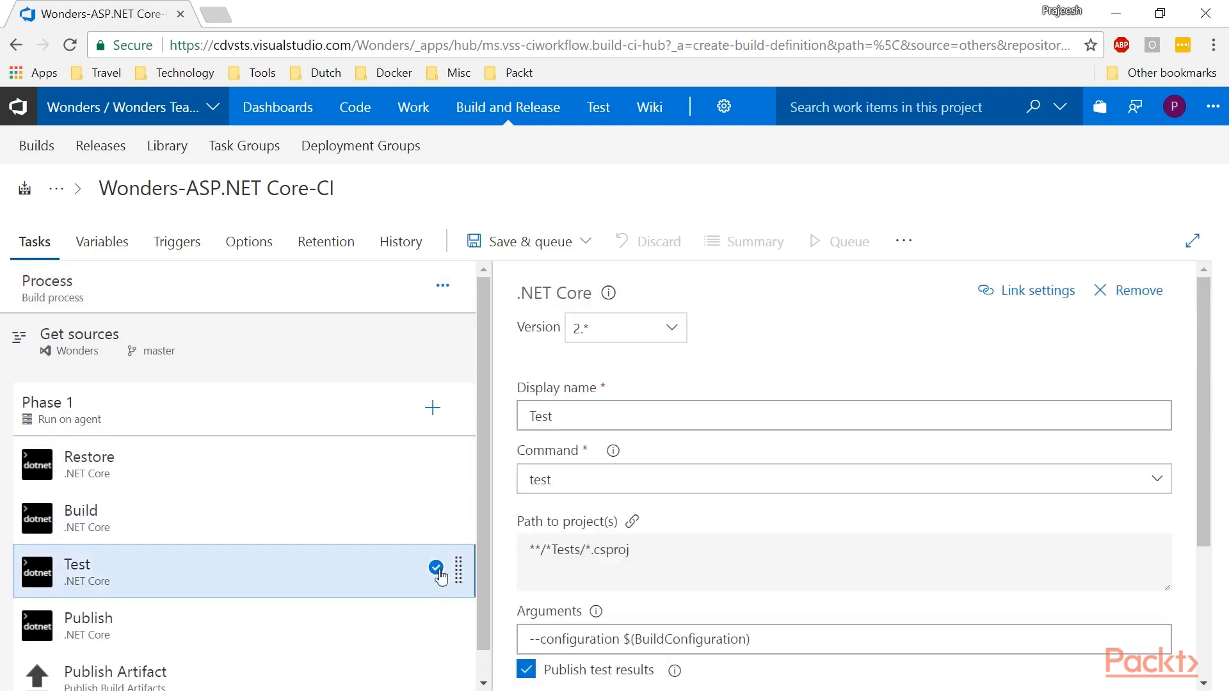
{"action": "right_click", "coordinate": [367, 568]}
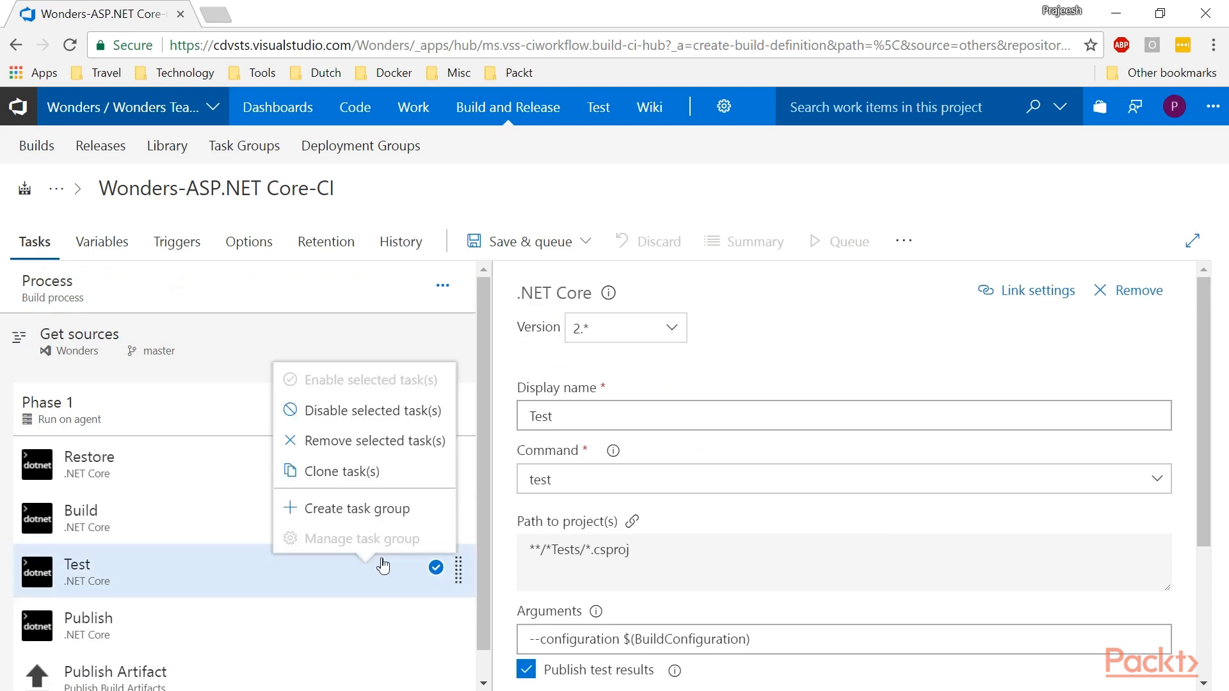
{"action": "left_click", "coordinate": [360, 415]}
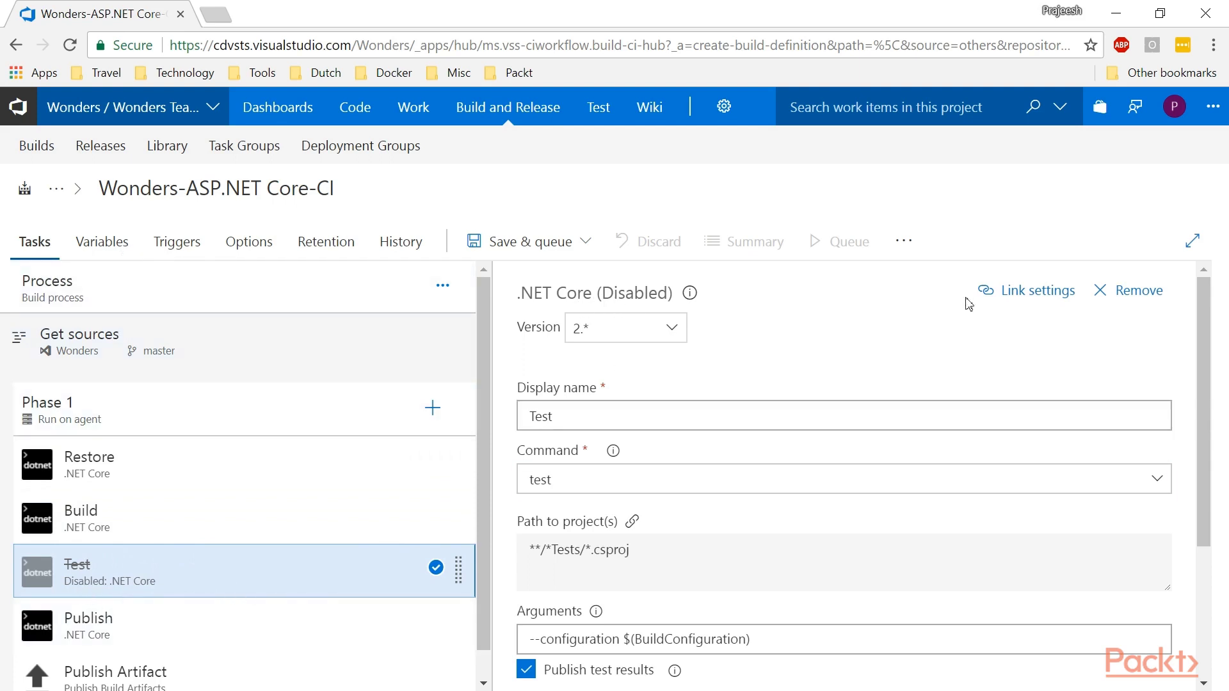
Enable the continuous integration trigger for the Wonders repository.
{"action": "left_click", "coordinate": [176, 247]}
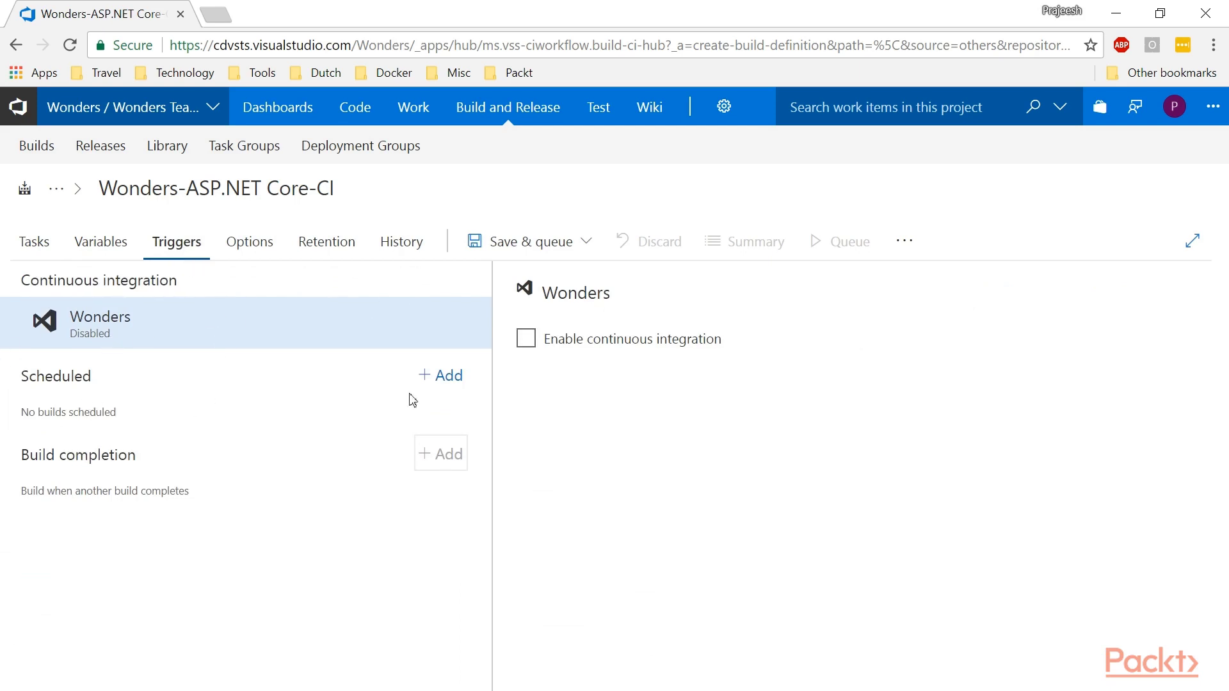
{"action": "left_click", "coordinate": [526, 339]}
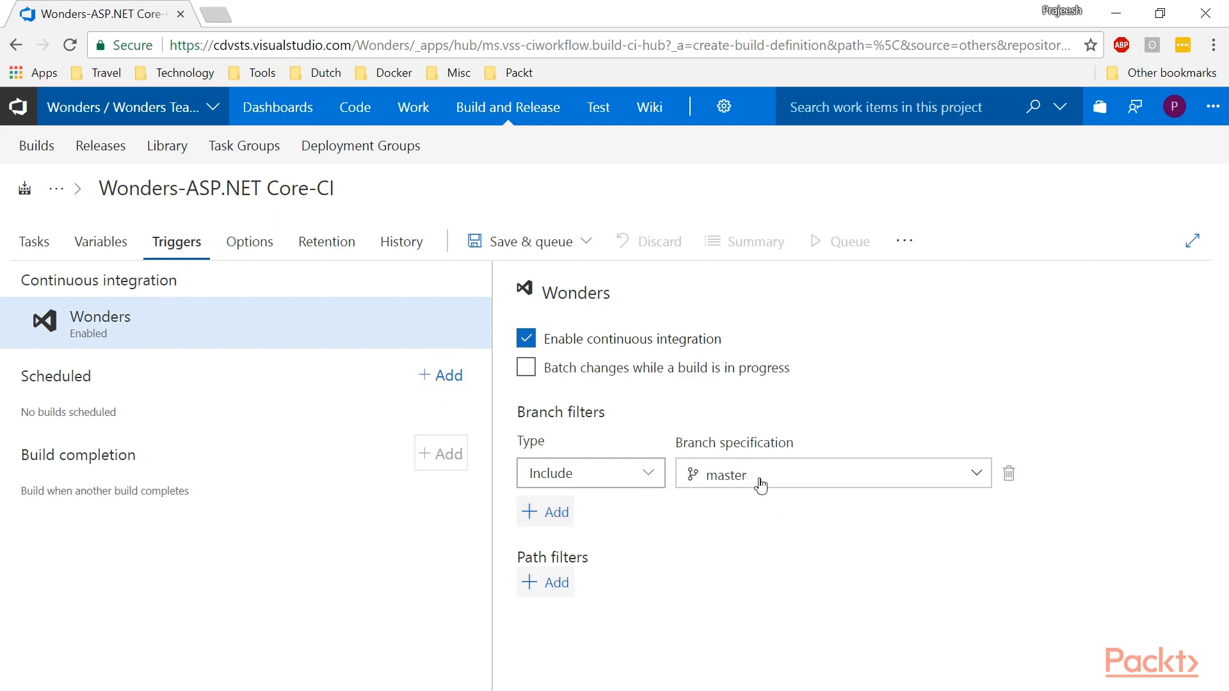
{"action": "left_click", "coordinate": [99, 243]}
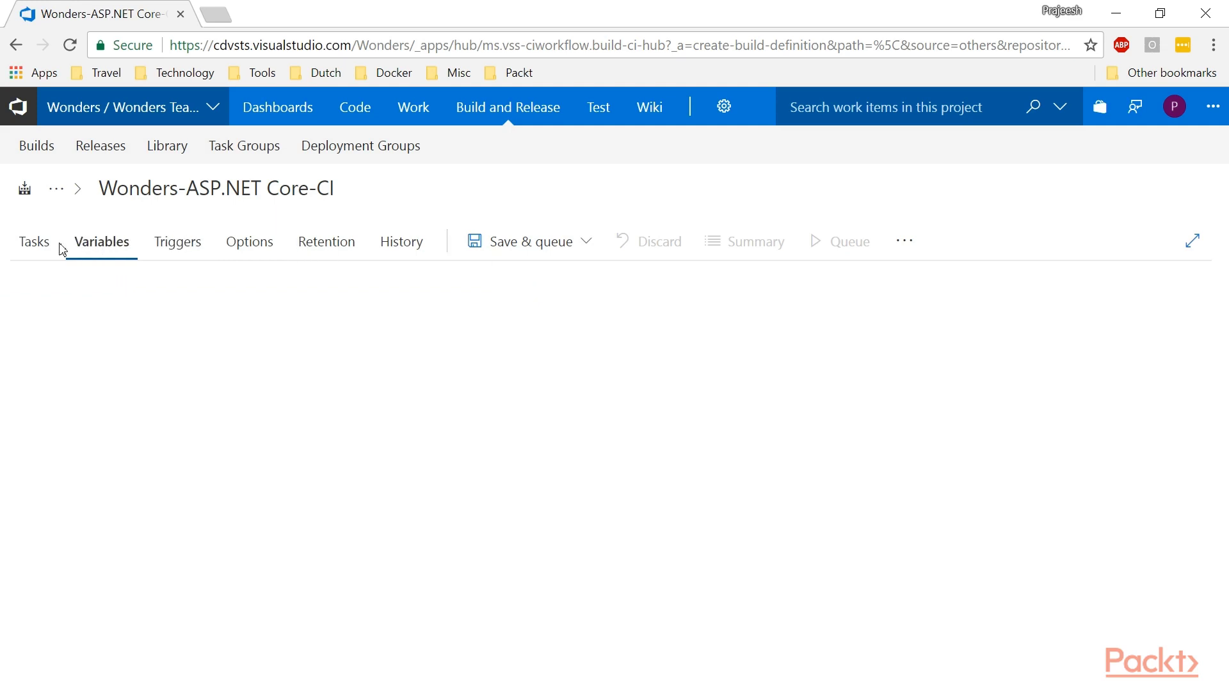
Review the settings of the Restore task, including its feeds, and of the Build task.
{"action": "left_click", "coordinate": [25, 243]}
{"action": "scroll", "coordinate": [108, 598], "scroll_direction": "down", "scroll_amount": 1}
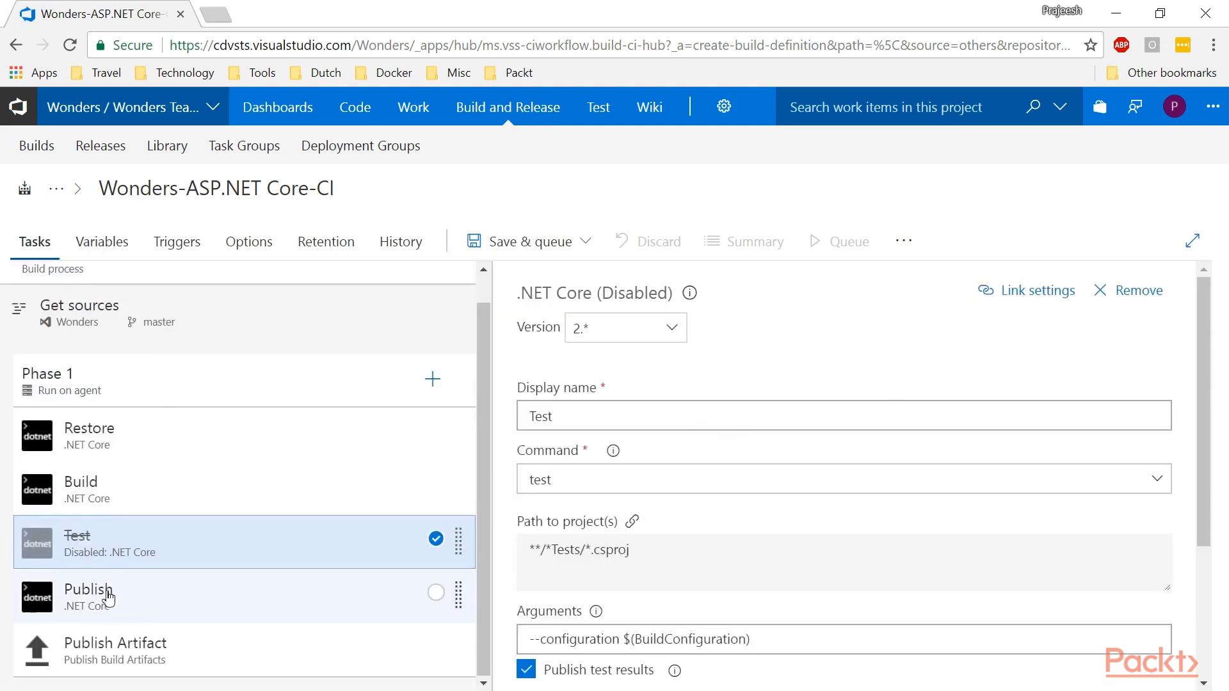
{"action": "left_click", "coordinate": [135, 435]}
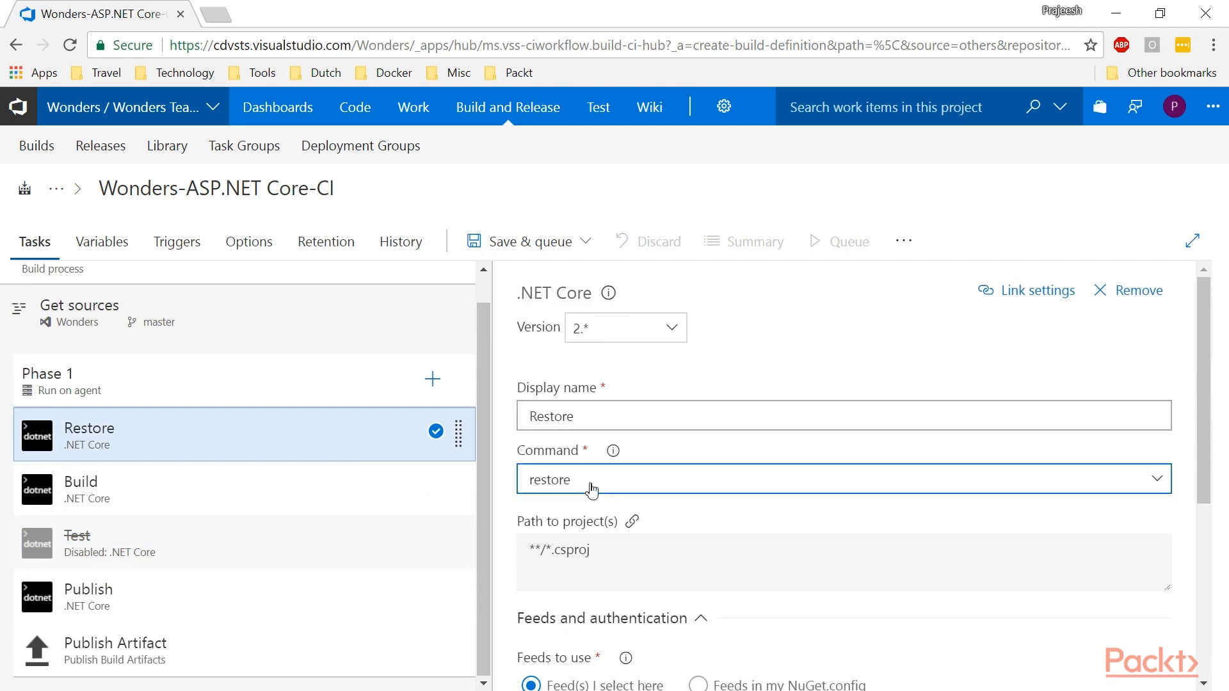
{"action": "scroll", "coordinate": [580, 580], "scroll_direction": "down", "scroll_amount": 2}
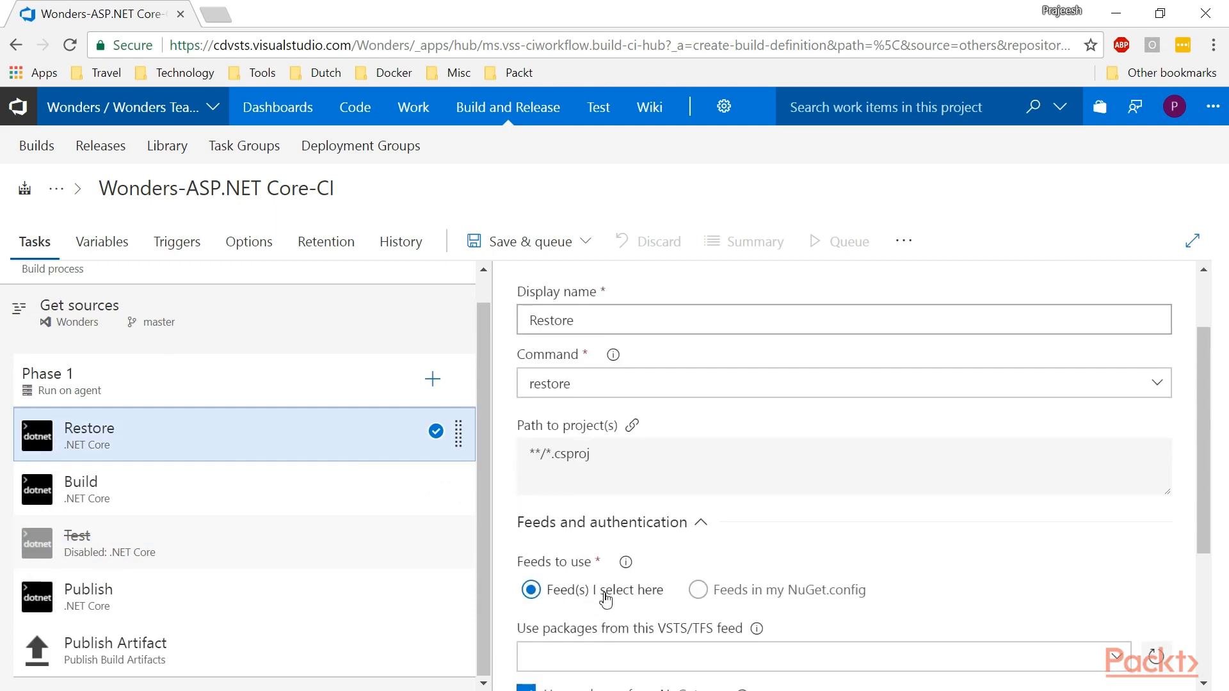
{"action": "scroll", "coordinate": [586, 589], "scroll_direction": "down", "scroll_amount": 2}
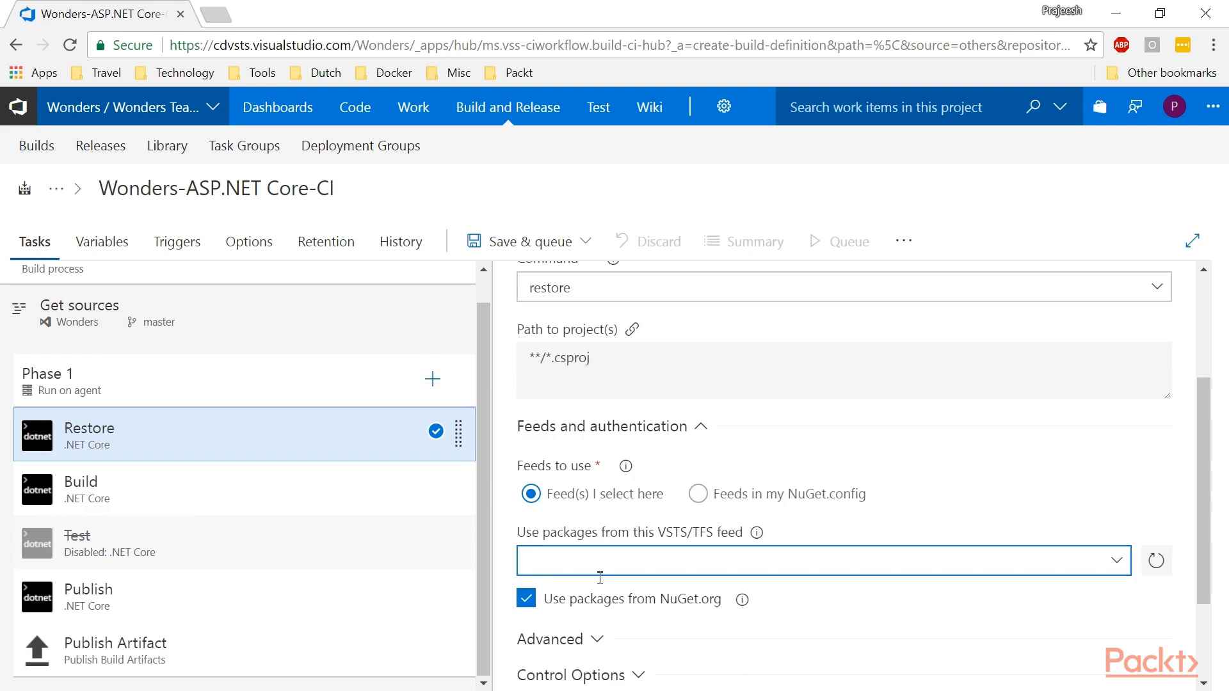
{"action": "left_click", "coordinate": [173, 503]}
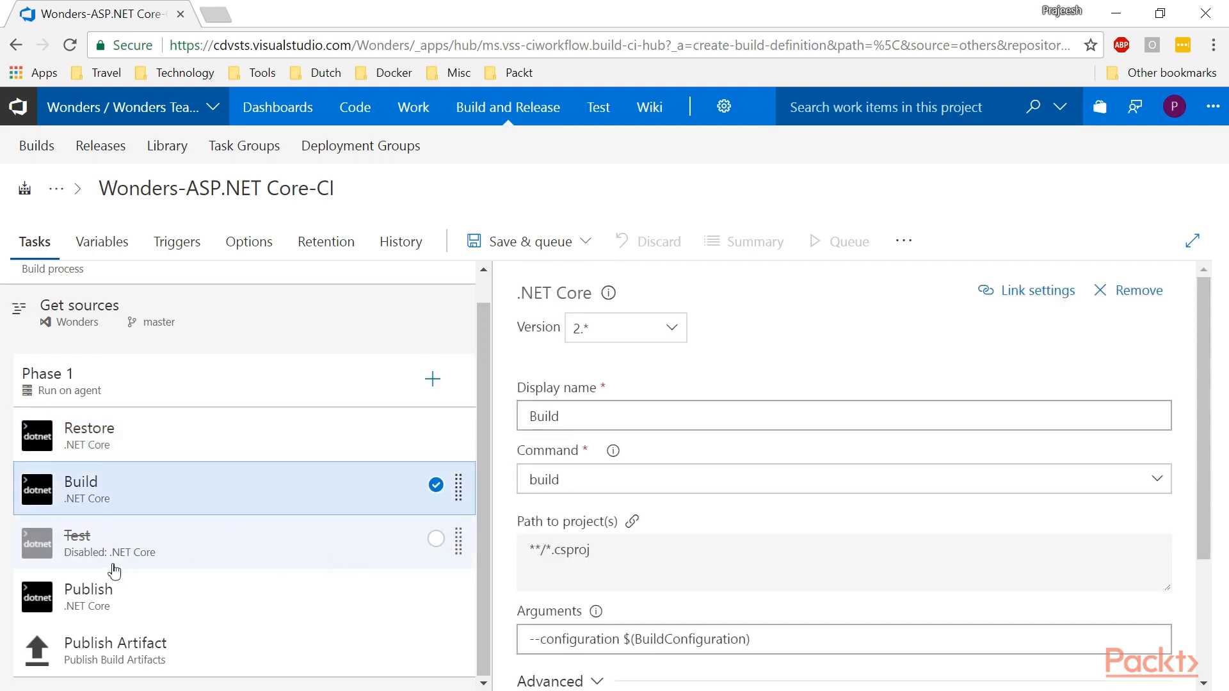
Set the Publish task's advanced working directory to the Wonders.Api folder of the repository.
{"action": "left_click", "coordinate": [113, 602]}
{"action": "scroll", "coordinate": [542, 611], "scroll_direction": "down", "scroll_amount": 1}
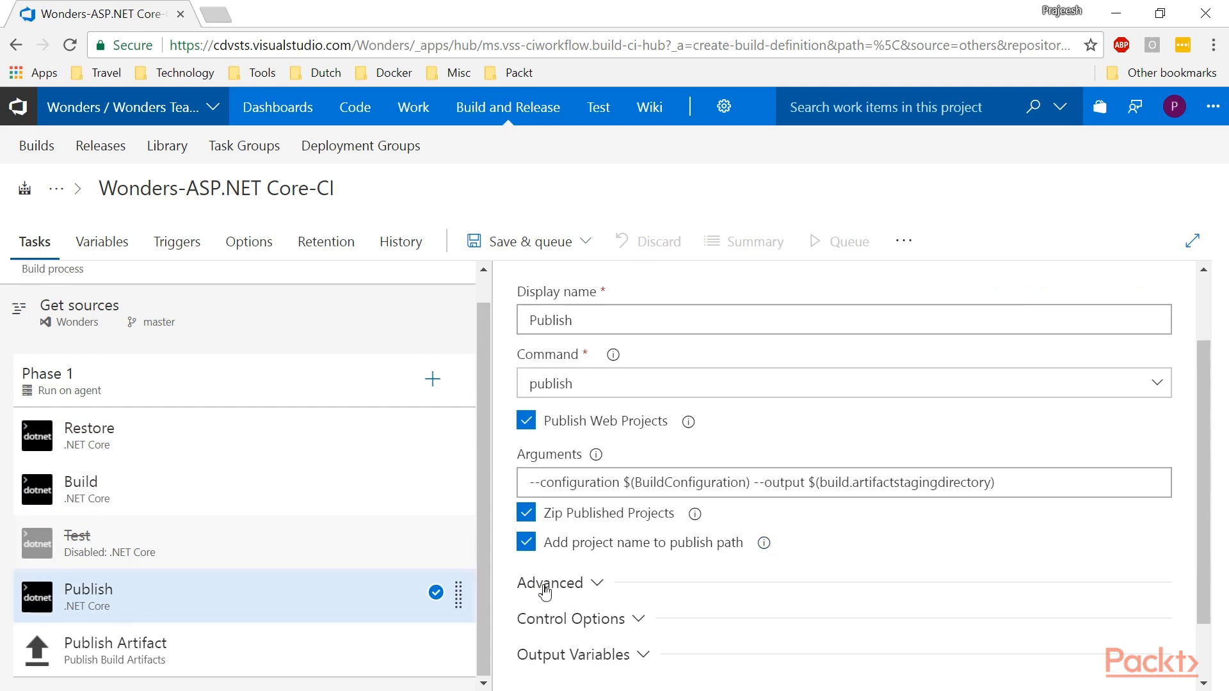
{"action": "left_click", "coordinate": [545, 584]}
{"action": "scroll", "coordinate": [796, 601], "scroll_direction": "down", "scroll_amount": 2}
{"action": "left_click", "coordinate": [1156, 502]}
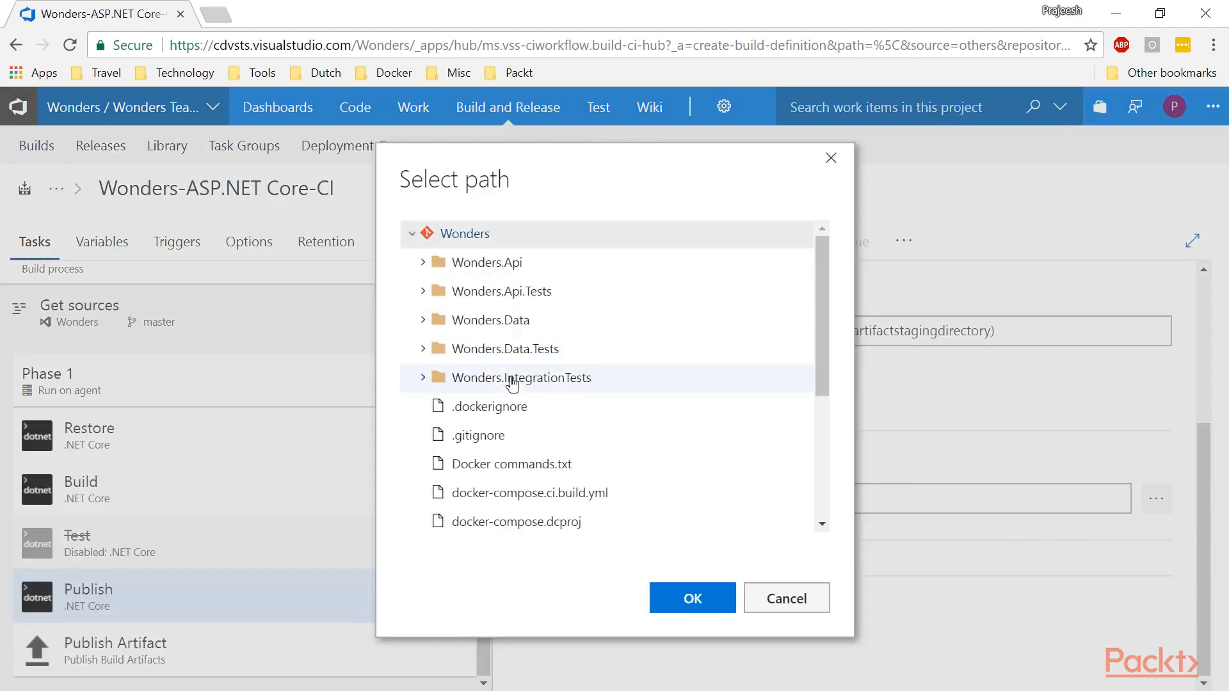
{"action": "double_click", "coordinate": [452, 274]}
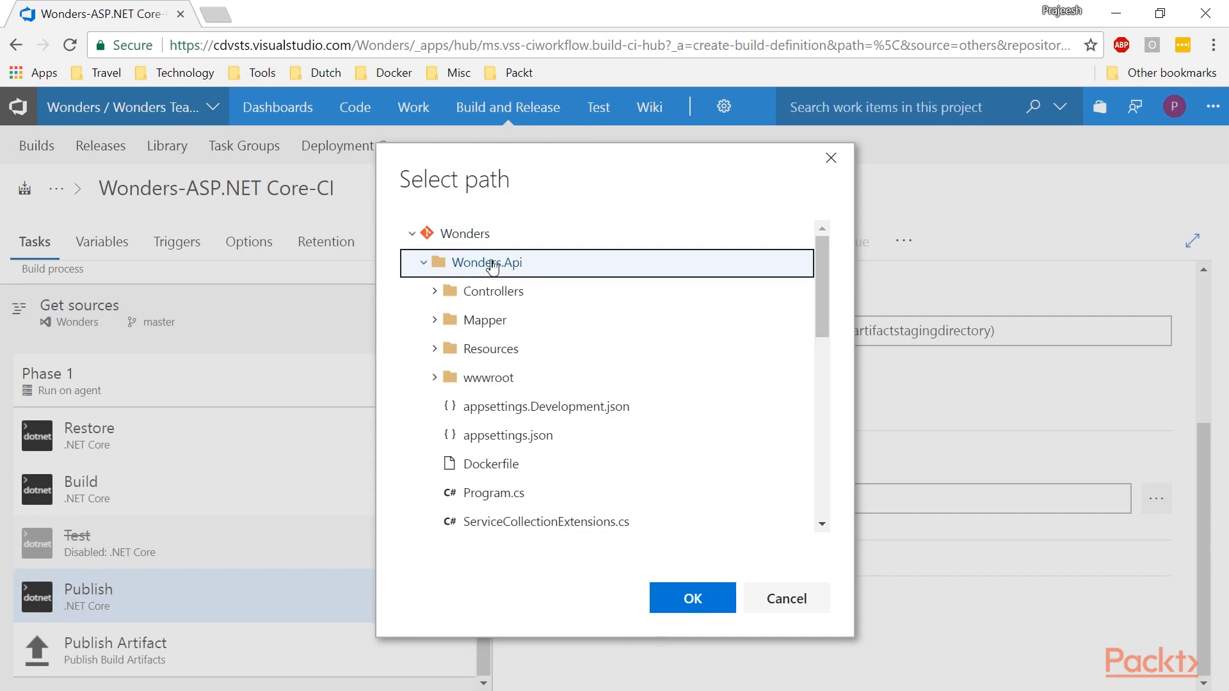
{"action": "left_click", "coordinate": [692, 599]}
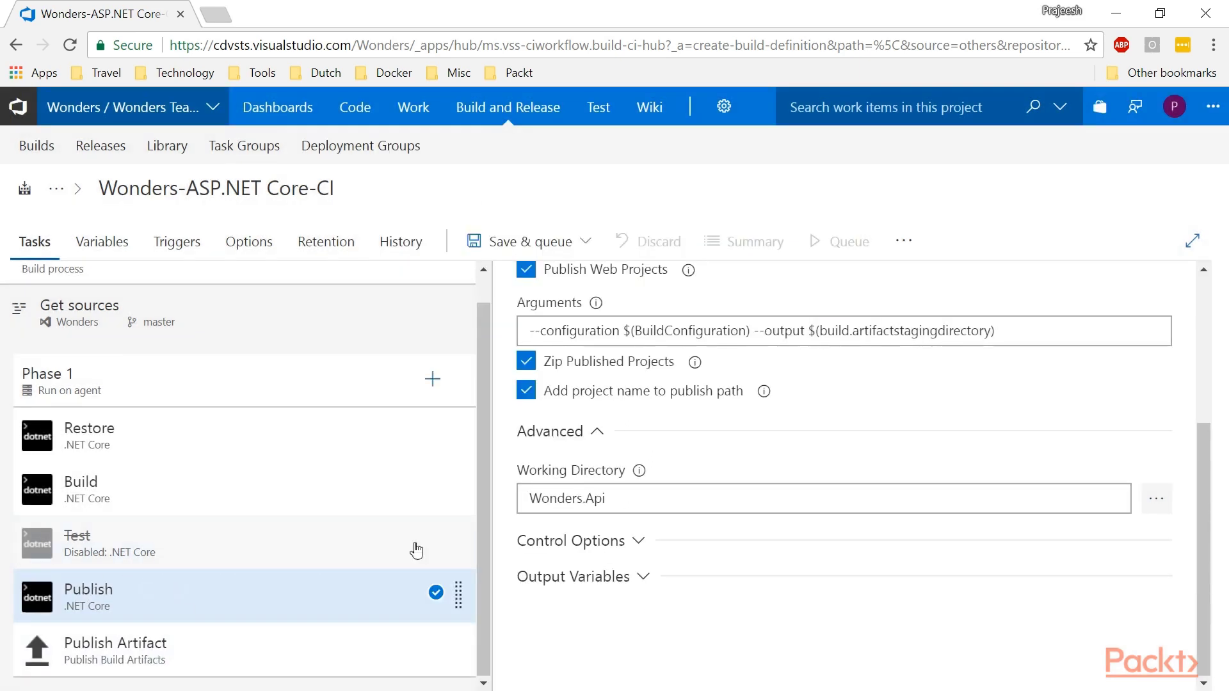
Save the build definition and queue a build of the master branch on the Hosted VS2017 agent queue.
{"action": "left_click", "coordinate": [169, 653]}
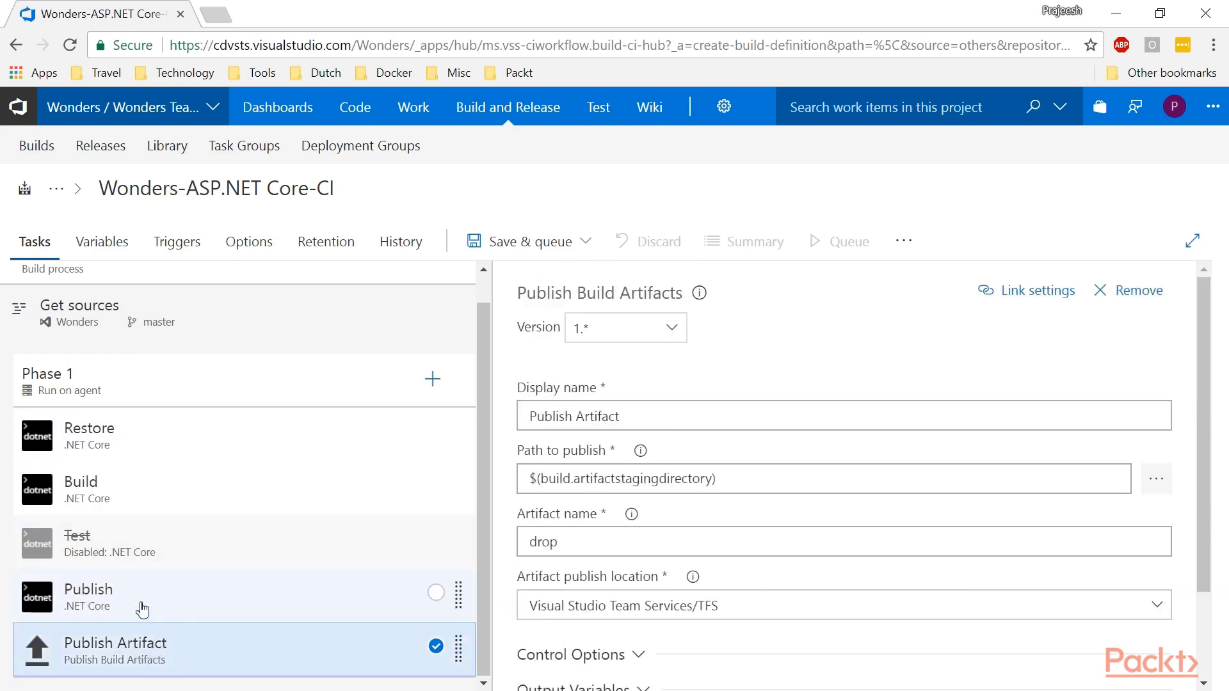
{"action": "left_click", "coordinate": [142, 608]}
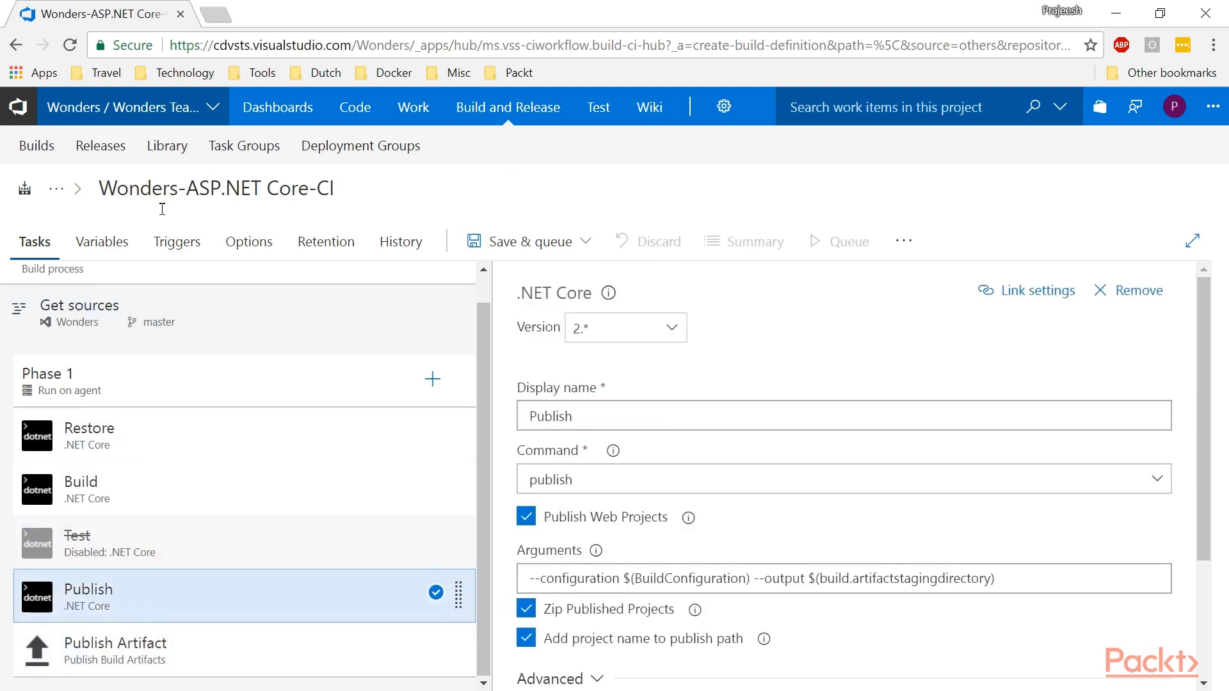
{"action": "left_click", "coordinate": [509, 249]}
{"action": "left_click", "coordinate": [500, 281]}
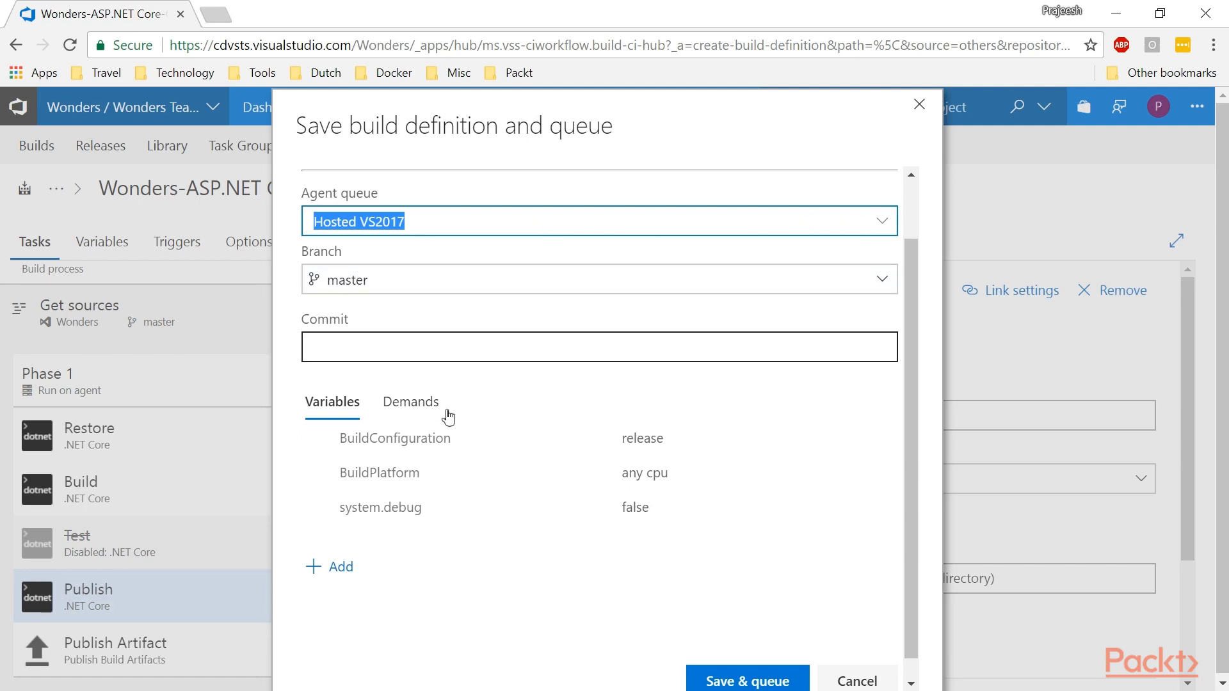
{"action": "left_click", "coordinate": [710, 681]}
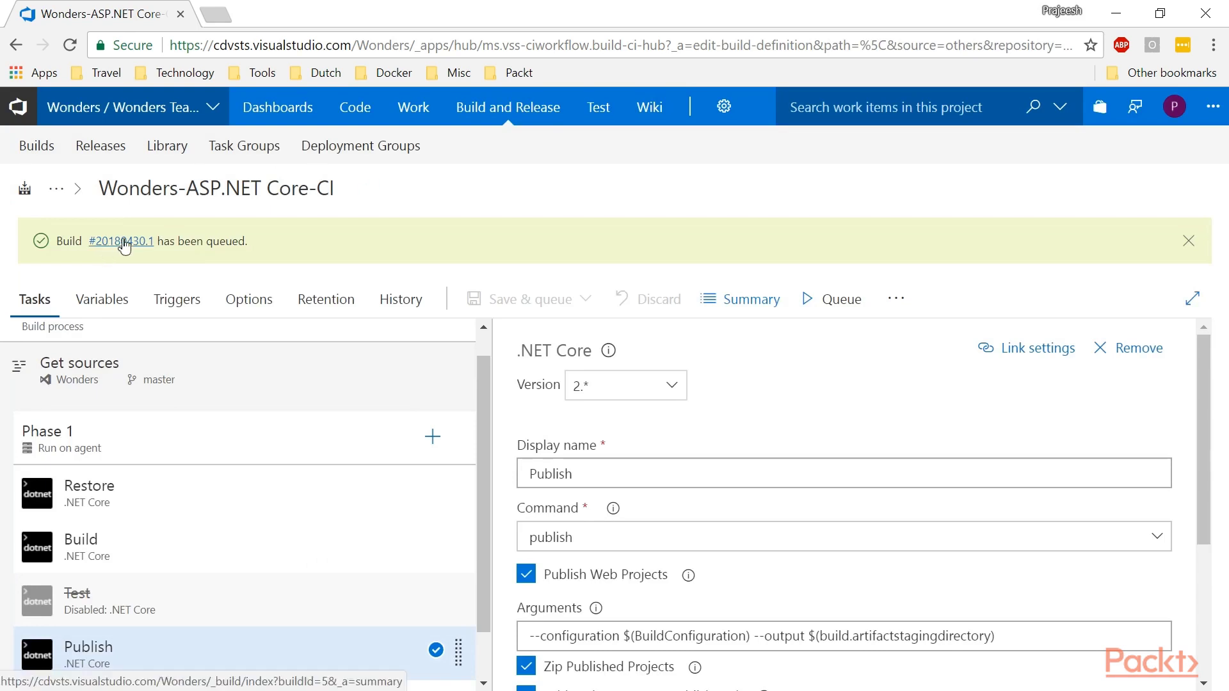
Open the queued build to check its result and run time, and view the build definition's summary.
{"action": "left_click", "coordinate": [120, 247]}
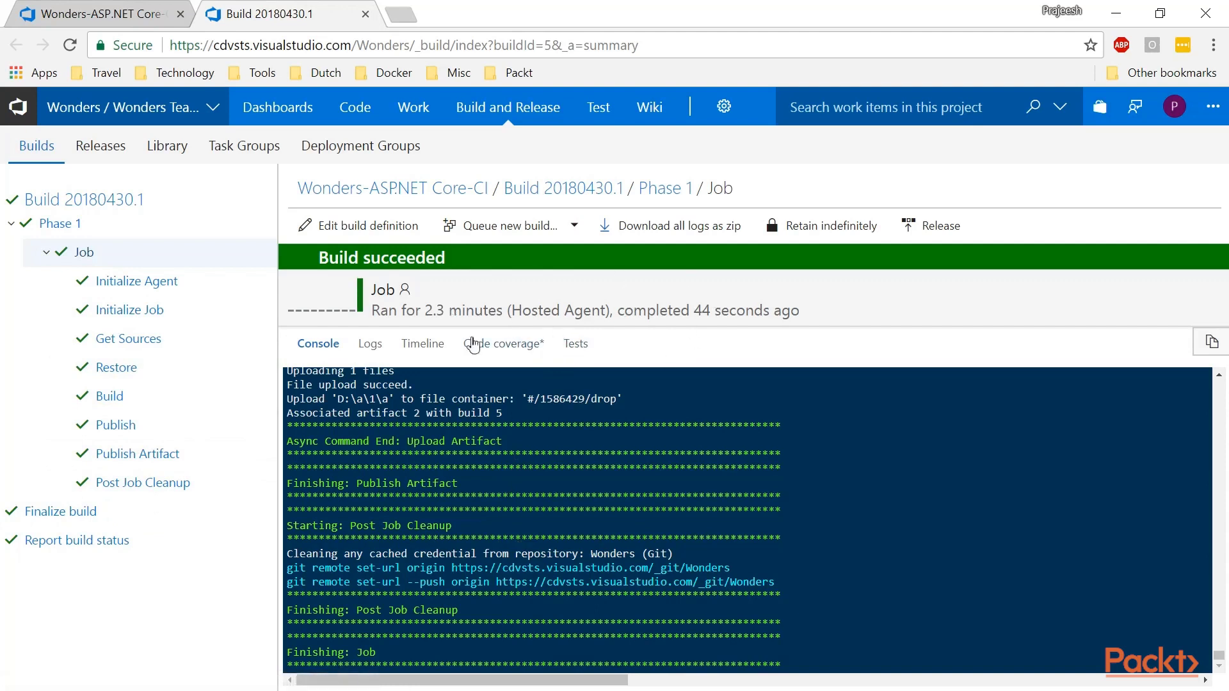
{"action": "left_click_drag", "start_coordinate": [425, 314], "coordinate": [503, 317]}
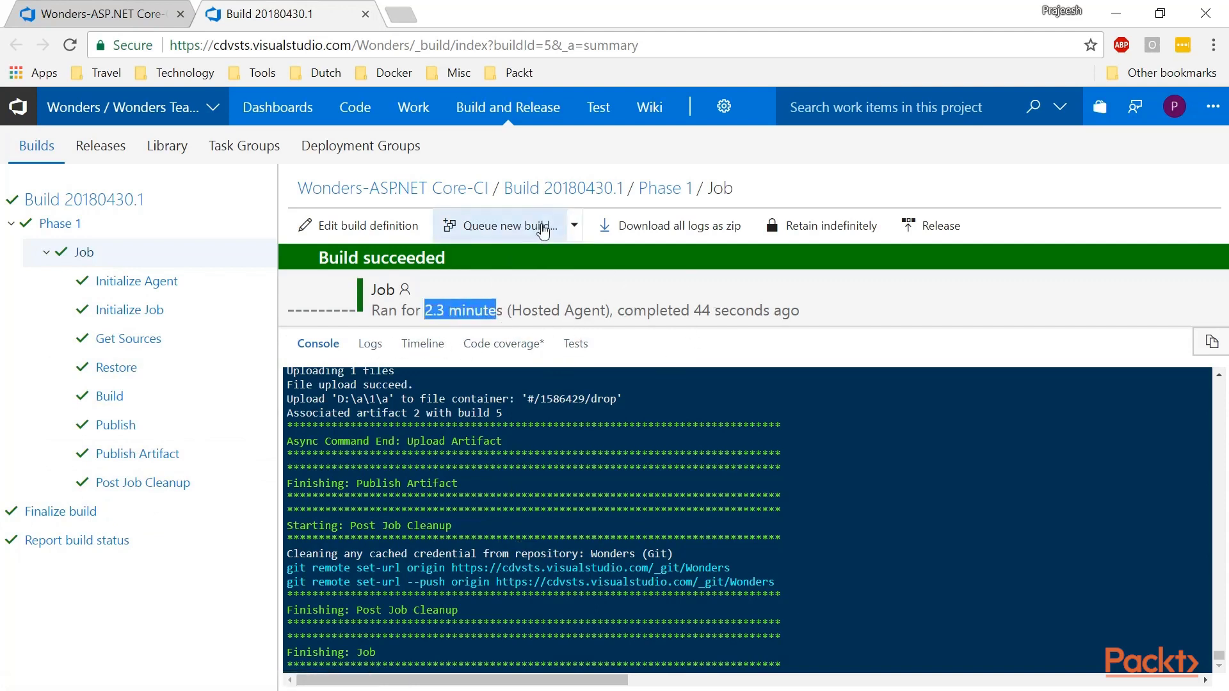
{"action": "left_click", "coordinate": [393, 191]}
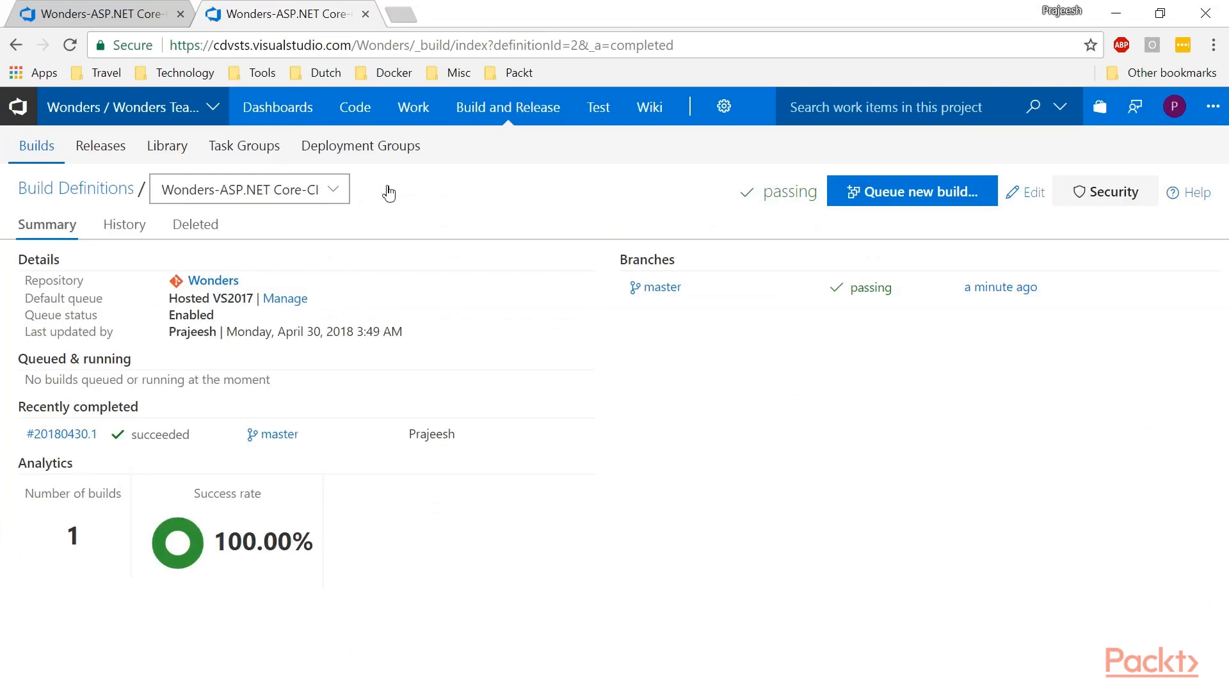
Switch to Visual Studio Code, review ValuesController.cs and WondersController.cs, and dismiss the update and C# extension notifications.
{"action": "key", "text": "alt+Tab"}
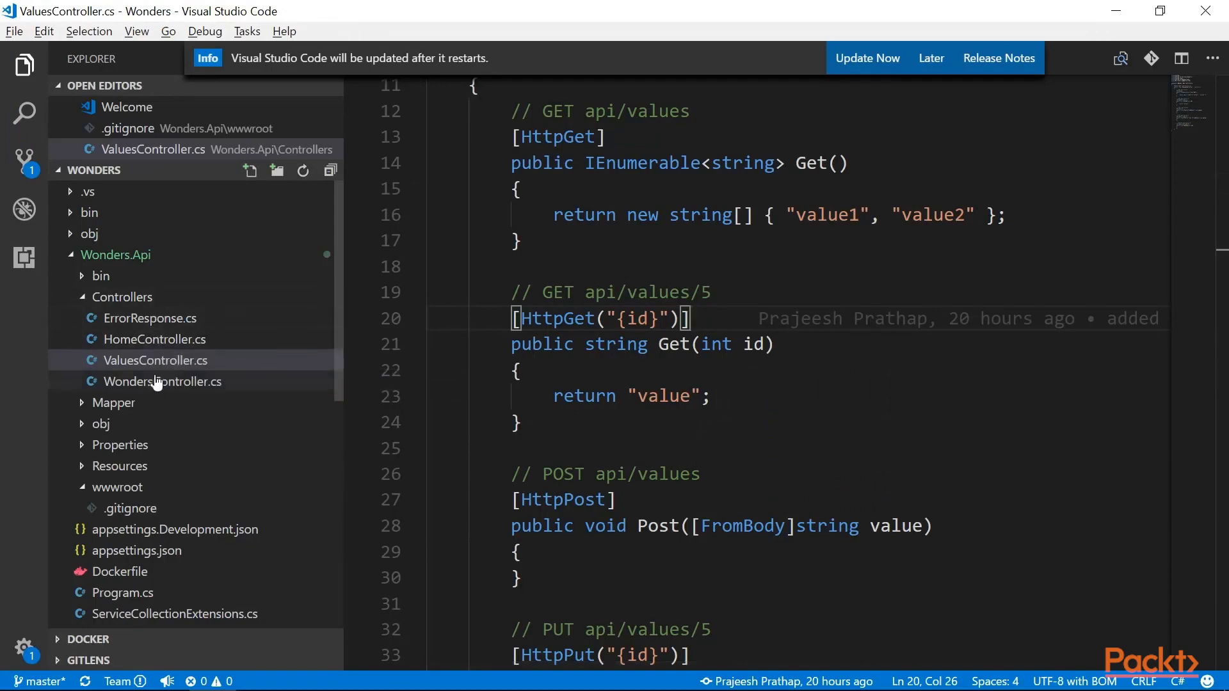
{"action": "scroll", "coordinate": [659, 435], "scroll_direction": "up", "scroll_amount": 4}
{"action": "scroll", "coordinate": [654, 434], "scroll_direction": "down", "scroll_amount": 10}
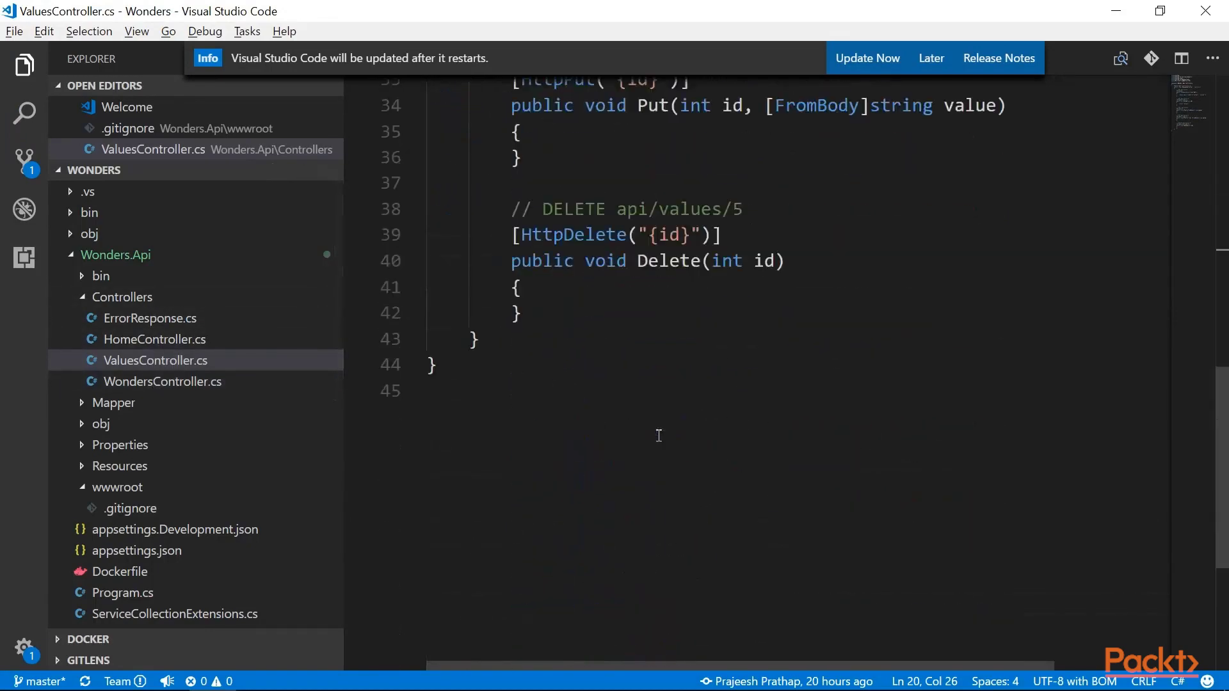
{"action": "scroll", "coordinate": [653, 434], "scroll_direction": "up", "scroll_amount": 7}
{"action": "left_click", "coordinate": [163, 381]}
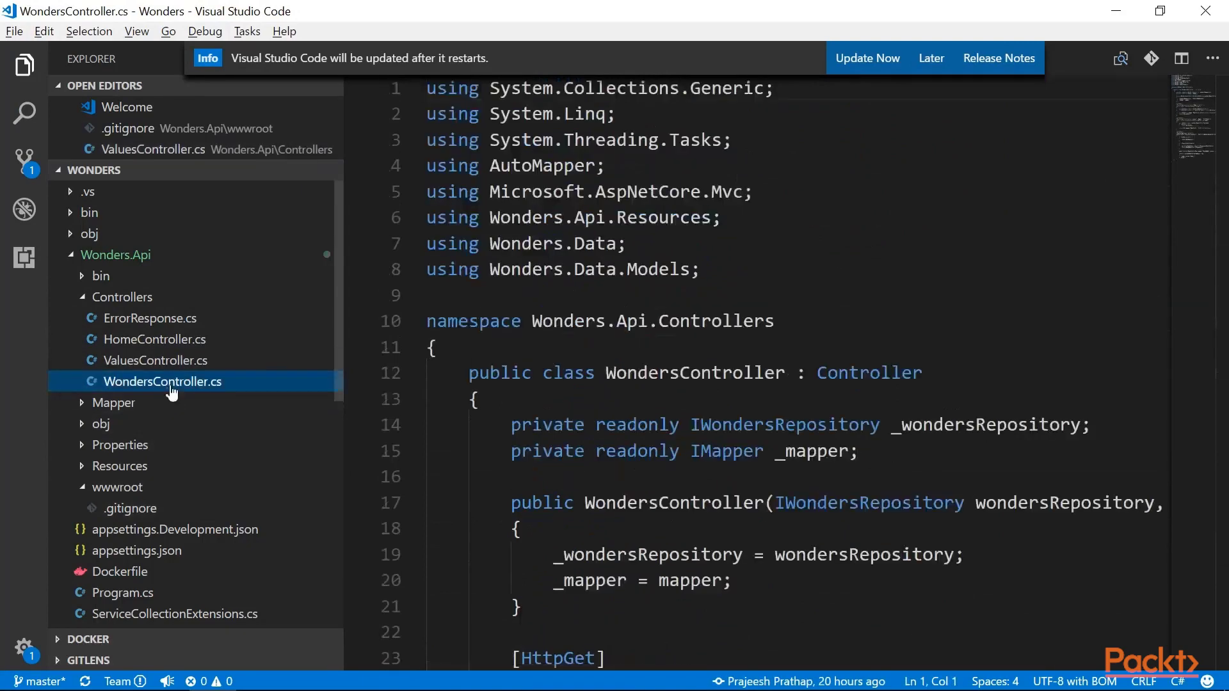
{"action": "left_click", "coordinate": [932, 93]}
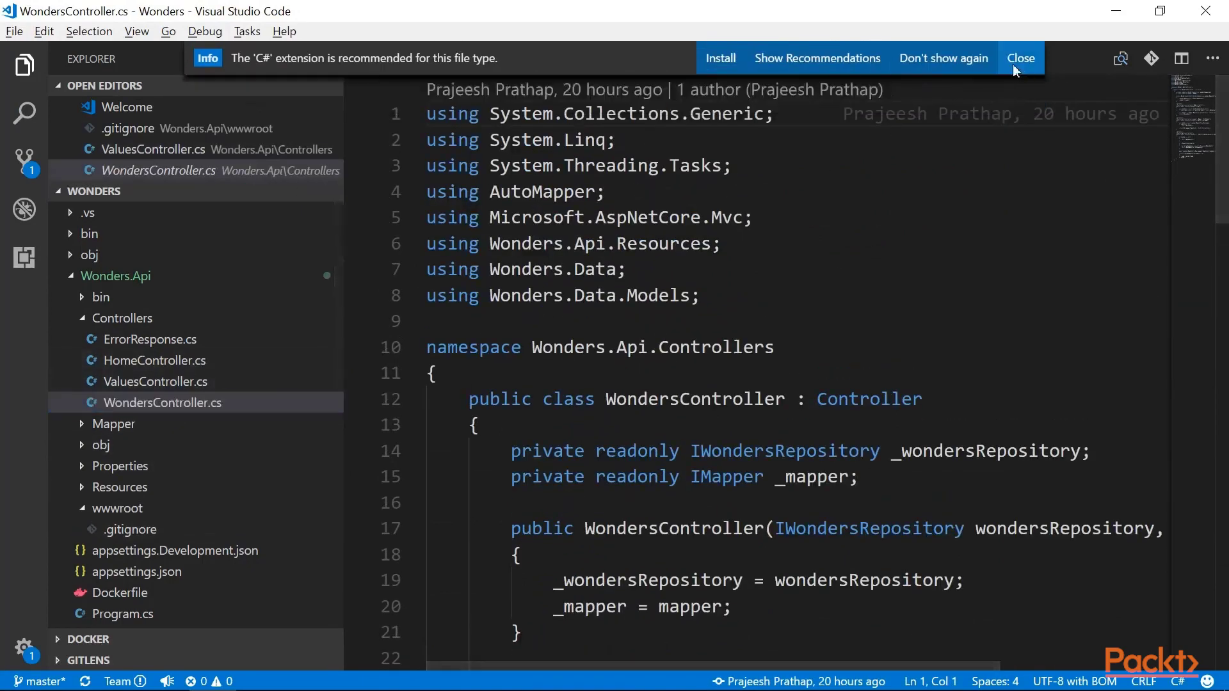
{"action": "left_click", "coordinate": [1021, 57]}
Delete ValuesController.cs from the Controllers folder of Wonders.Api, moving it to the Recycle Bin.
{"action": "left_click", "coordinate": [187, 386]}
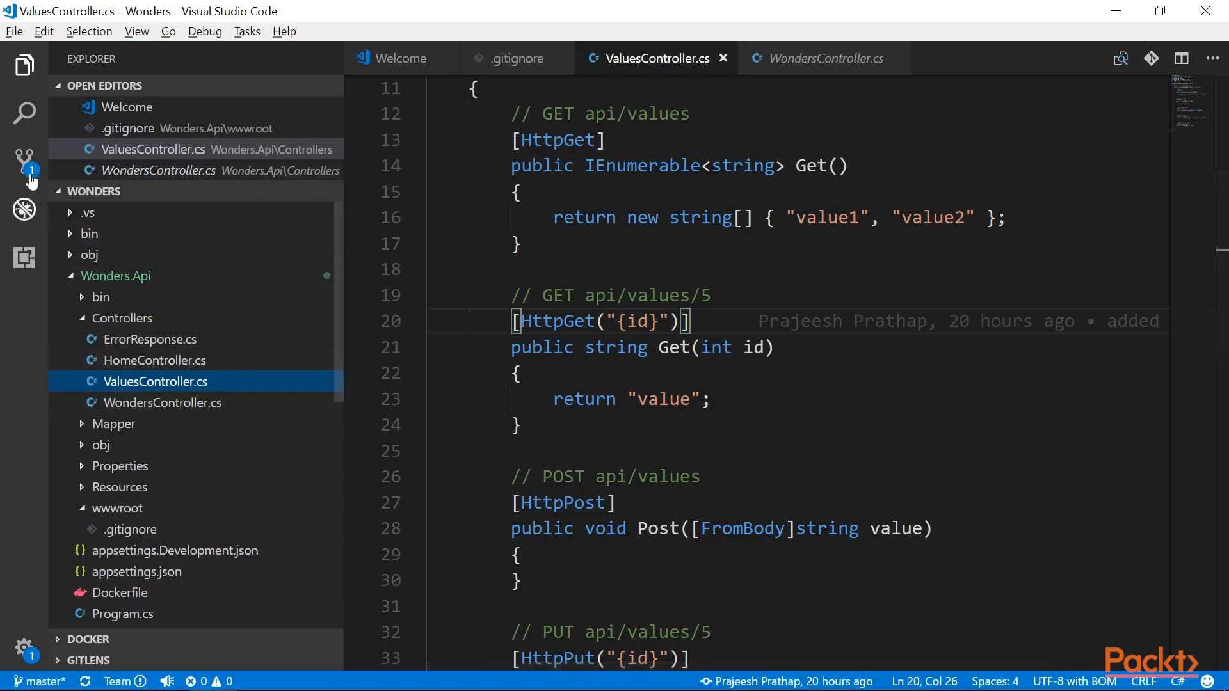
{"action": "right_click", "coordinate": [151, 384]}
{"action": "left_click", "coordinate": [211, 275]}
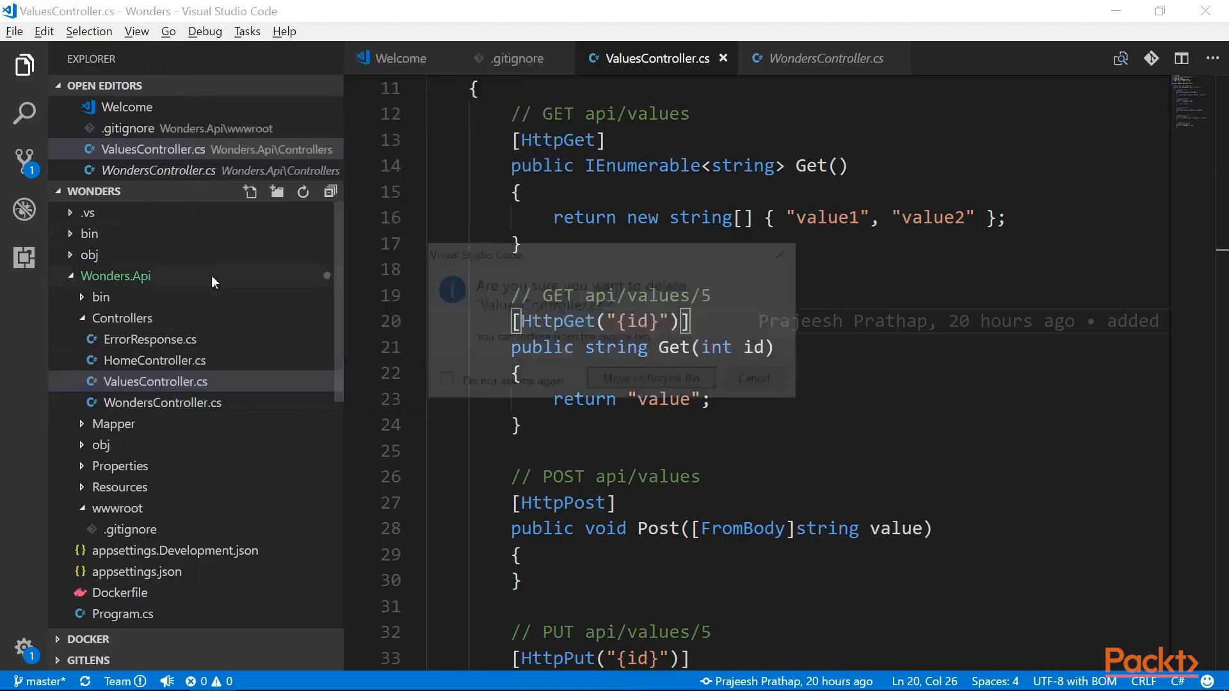
{"action": "left_click", "coordinate": [668, 382]}
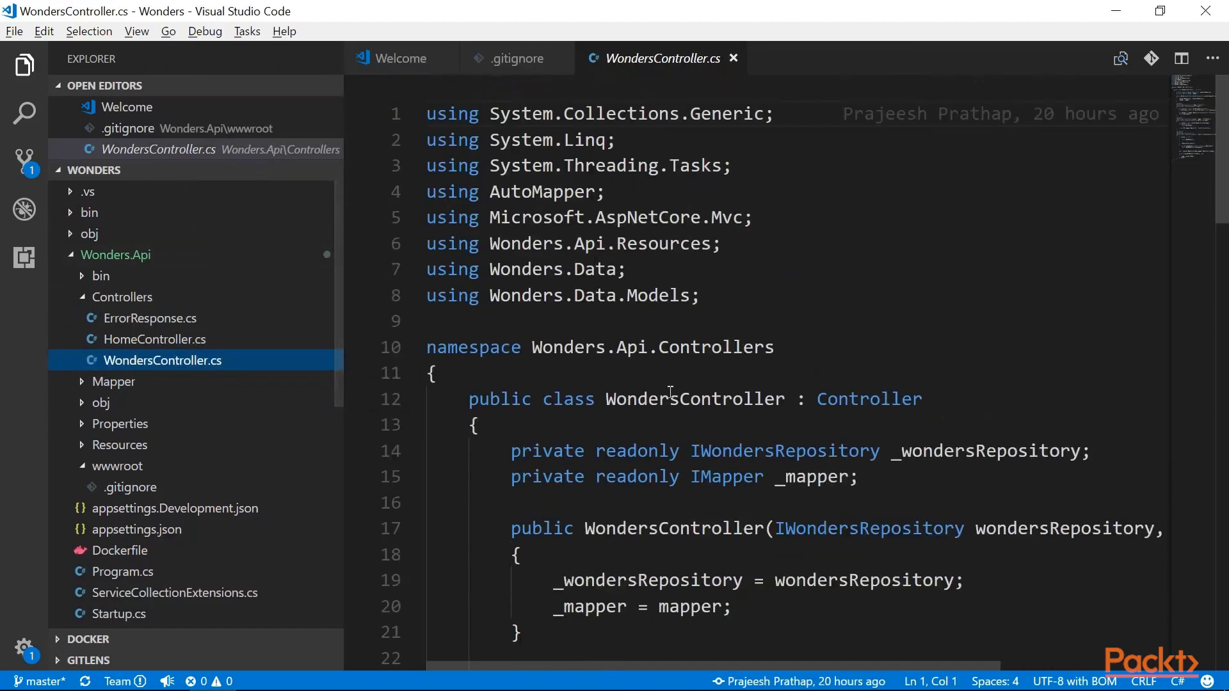
Commit all pending changes with the message "removed values controller" and push the commit to the remote repository.
{"action": "left_click", "coordinate": [24, 160]}
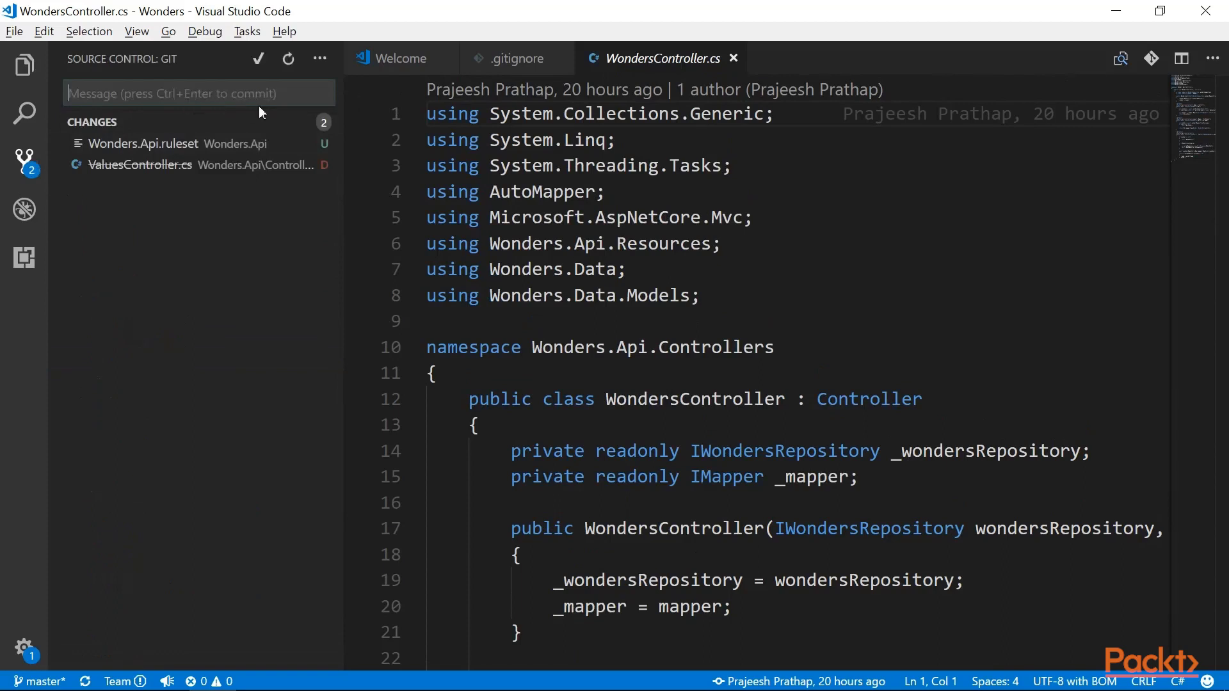
{"action": "type", "text": "removed va"}
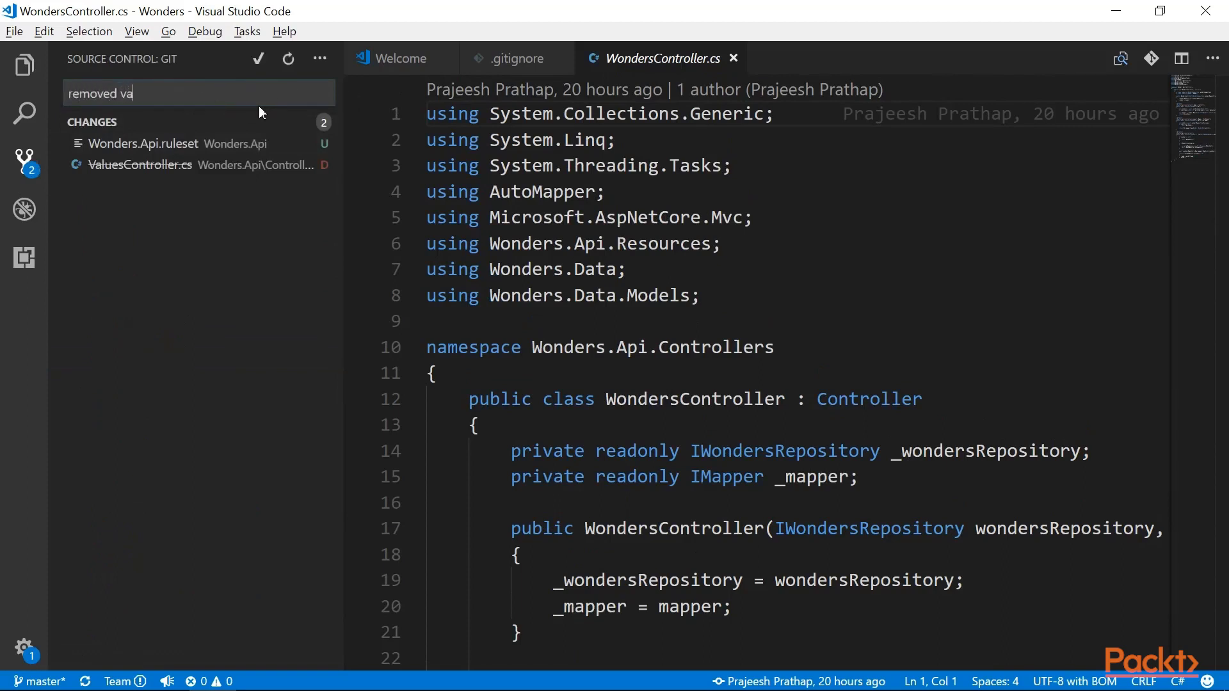
{"action": "type", "text": "lues controller"}
{"action": "left_click", "coordinate": [262, 58]}
{"action": "left_click", "coordinate": [317, 59]}
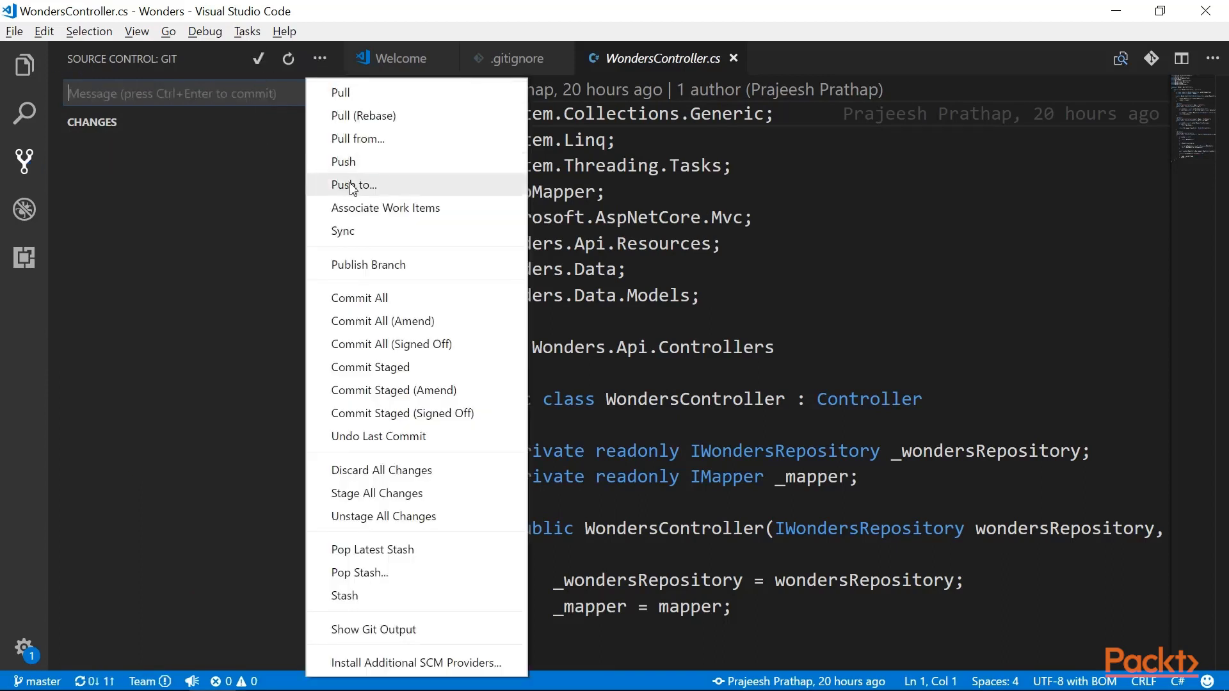
{"action": "left_click", "coordinate": [343, 162]}
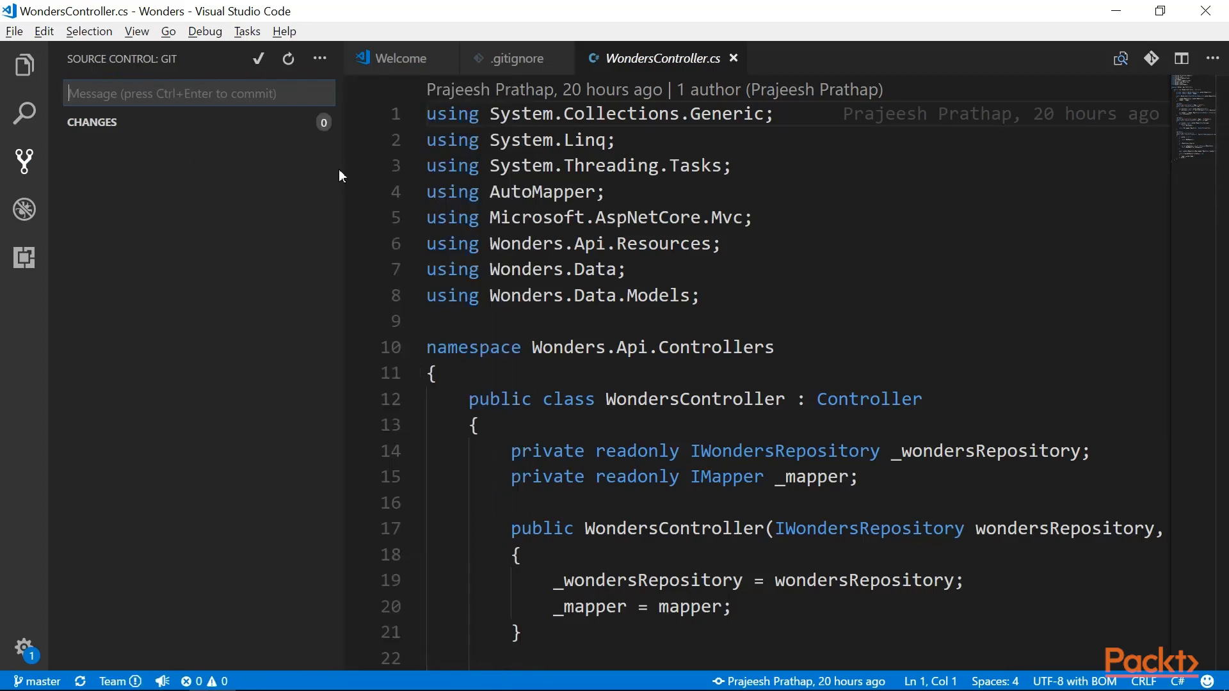
Switch back to the build definition's summary in the browser and open the running build #20180430.2.
{"action": "key", "text": "alt+Tab"}
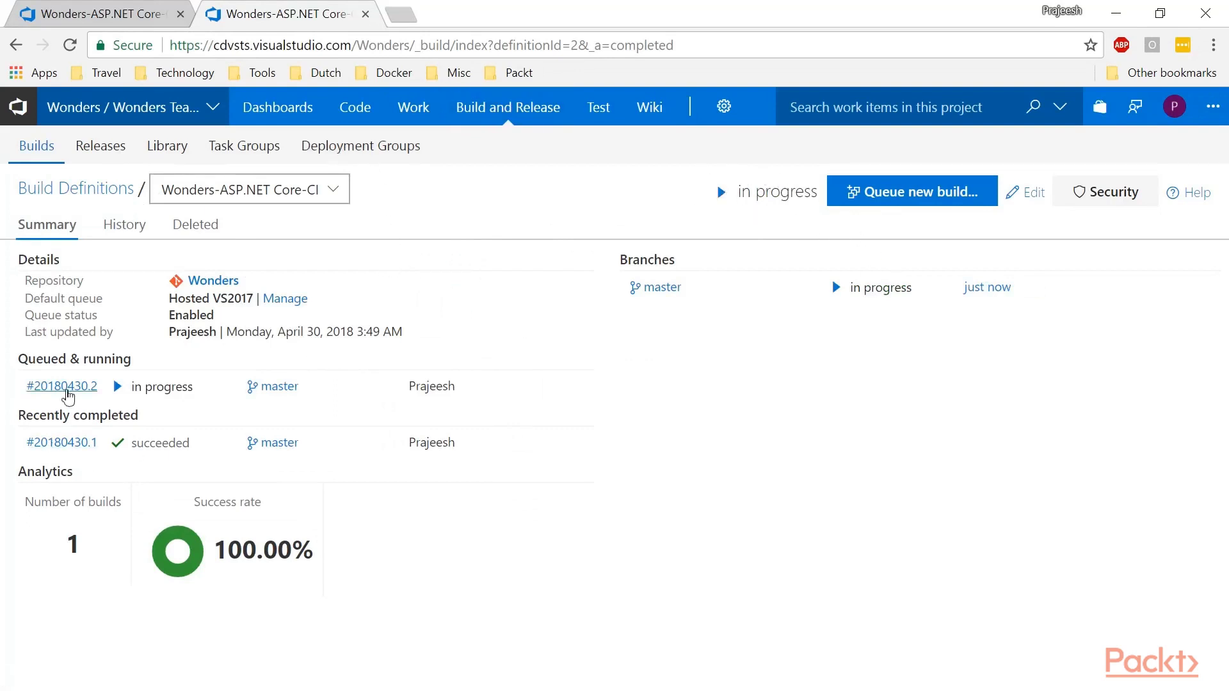
{"action": "left_click", "coordinate": [67, 392]}
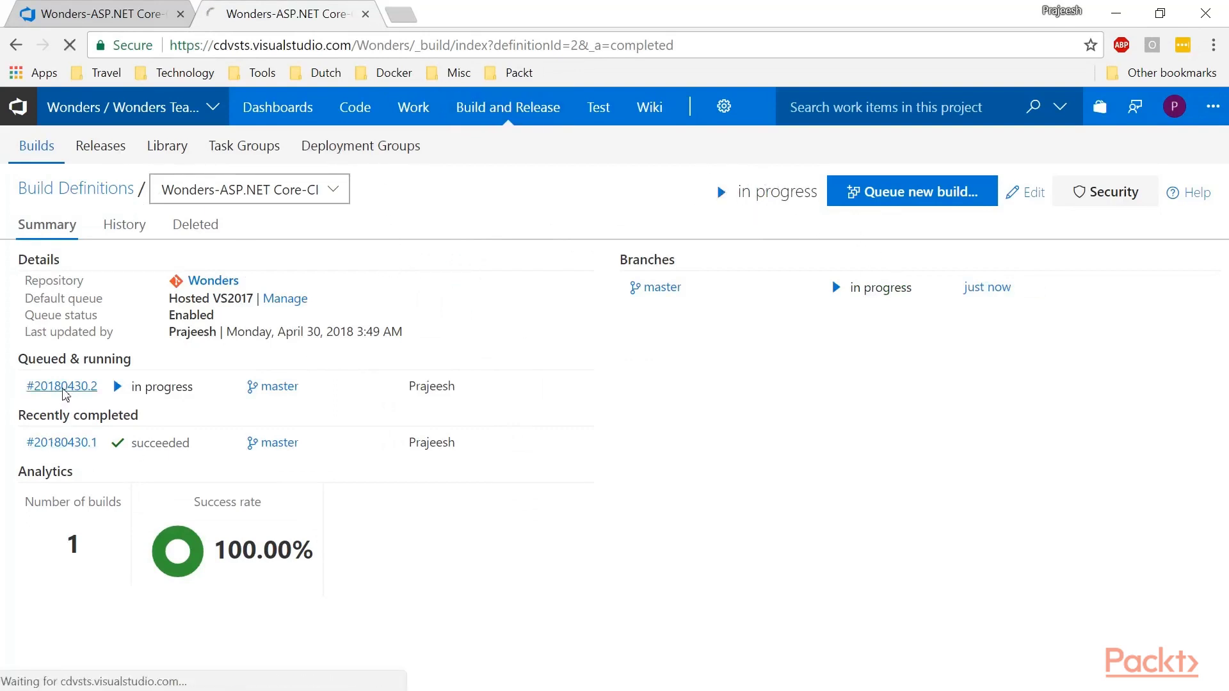